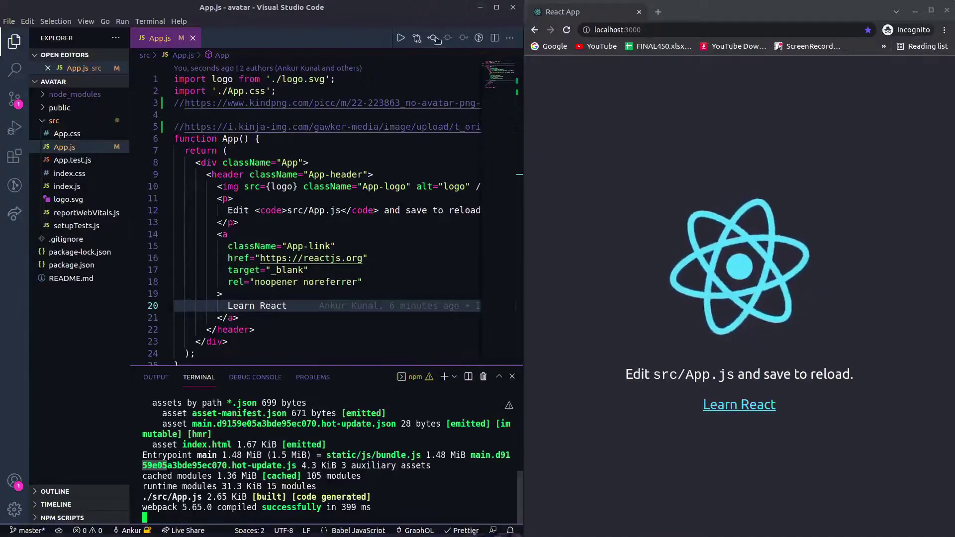
Delete the default header markup so App returns only an empty App div, and save App.js.
key(super+Up)
drag(268, 329, 255, 306)
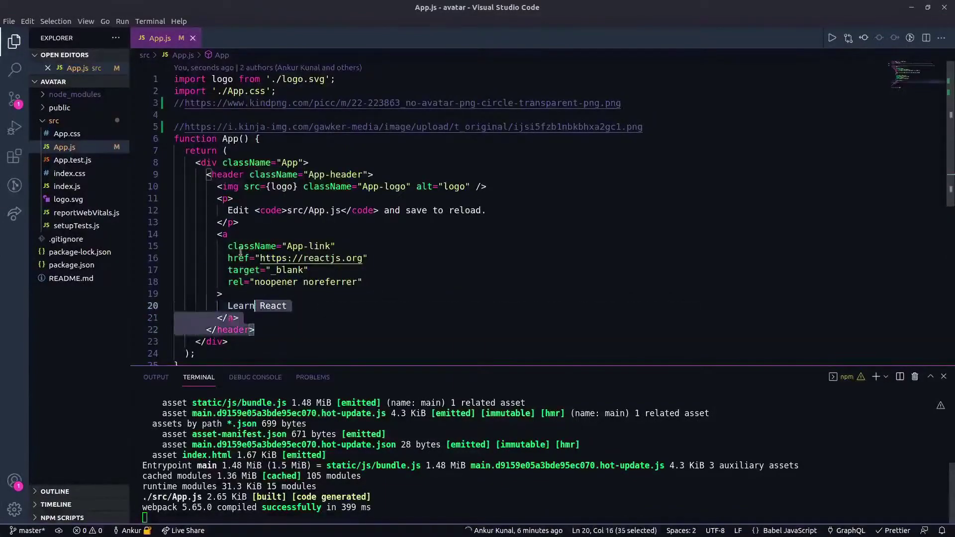
drag(230, 248, 309, 162)
key(BackSpace)
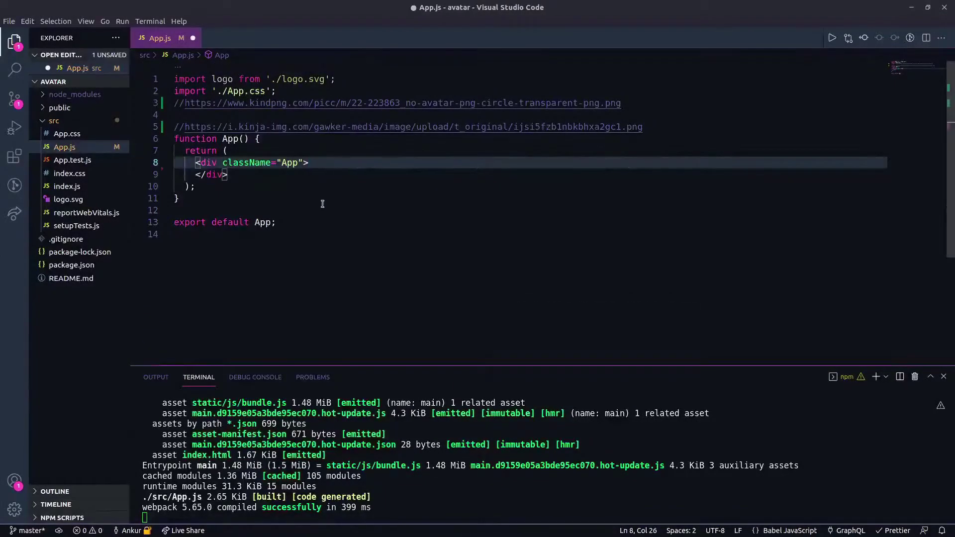
click(324, 207)
key(ctrl+s)
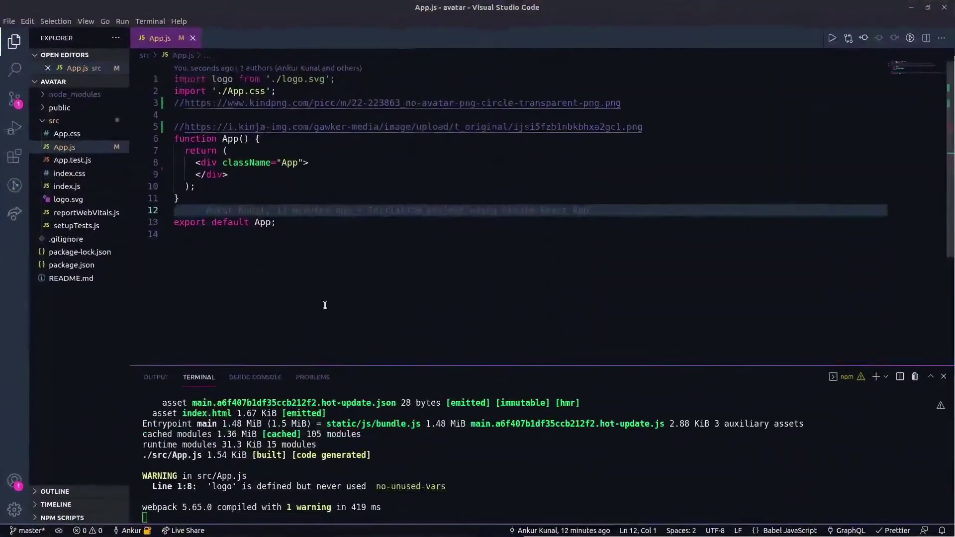
Render <Avatar /> inside the App div and import Avatar from "./Avatar" in App.js.
click(315, 163)
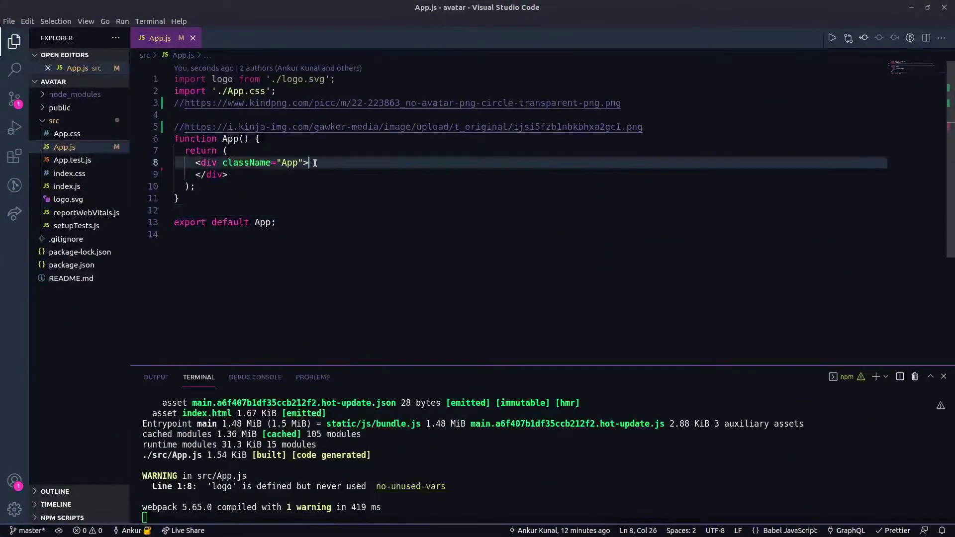
key(Return)
text(<Avatar />)
click(290, 89)
key(Return)
text(import Avatar from "./)
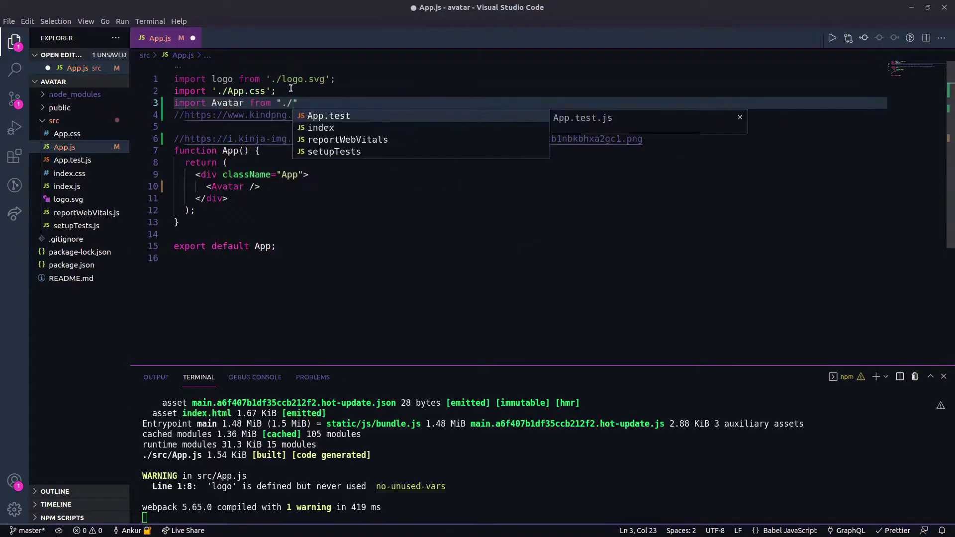
text(Avatar)
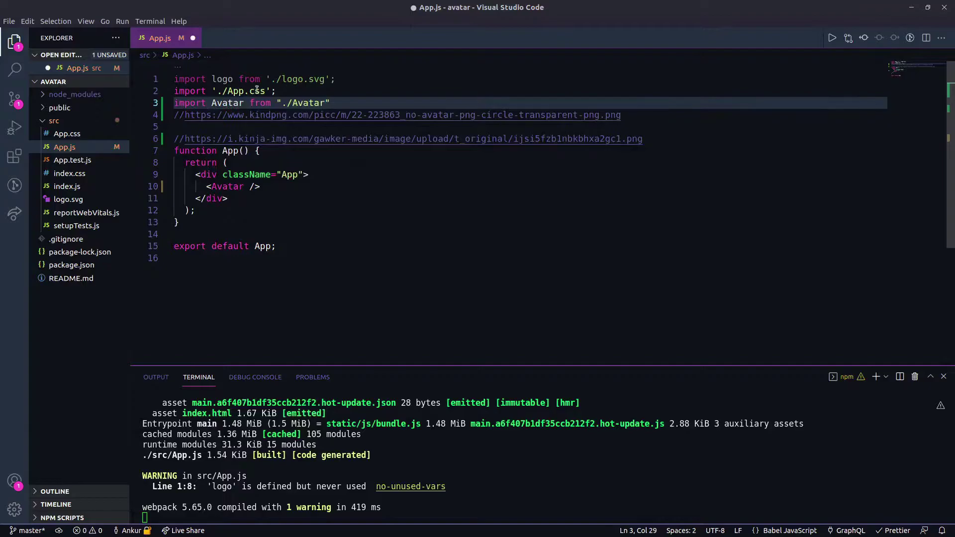
click(321, 257)
click(76, 121)
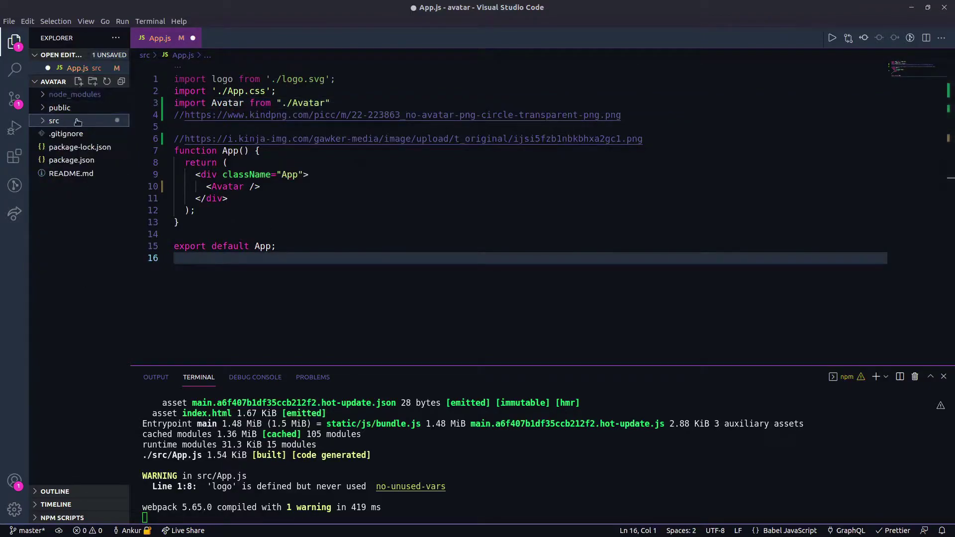
Create Avatar.jsx in src and expand the rafce snippet into a basic Avatar component.
click(79, 82)
text(Avatar)
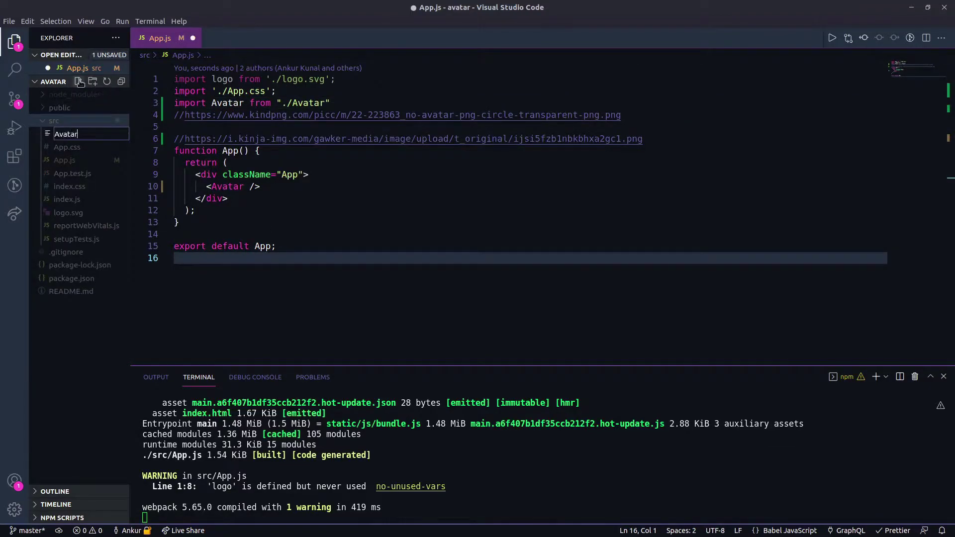
text(x)
key(Return)
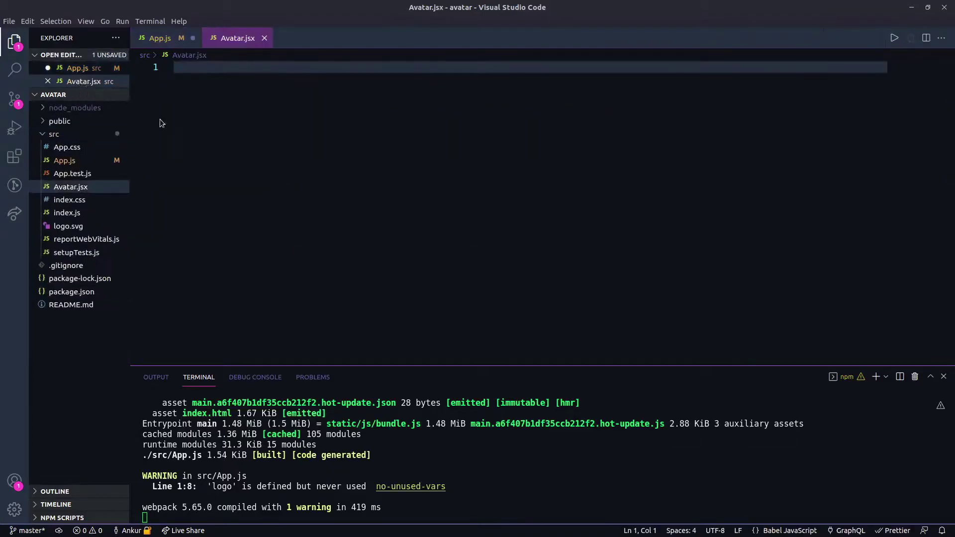
text(rfac)
key(Down)
key(Return)
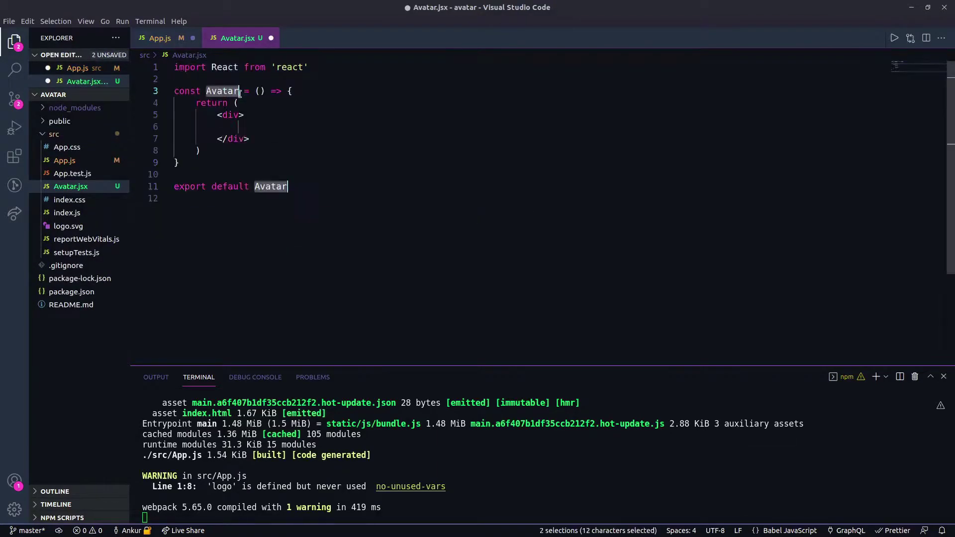
Add import "./Avatar.css" on the second line of Avatar.jsx.
click(316, 141)
key(Up)
key(Up)
key(Up)
key(Up)
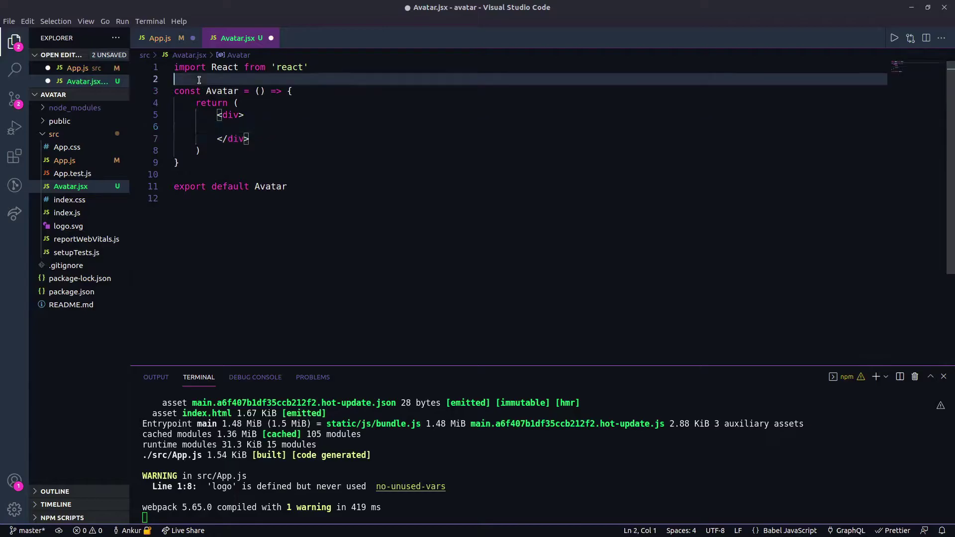
text(import ")
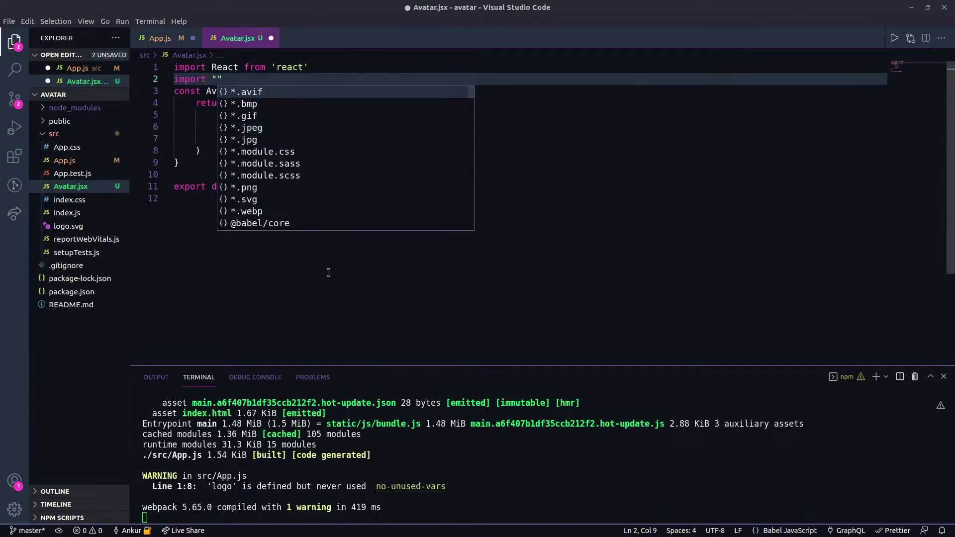
key(Escape)
text(./Avayt)
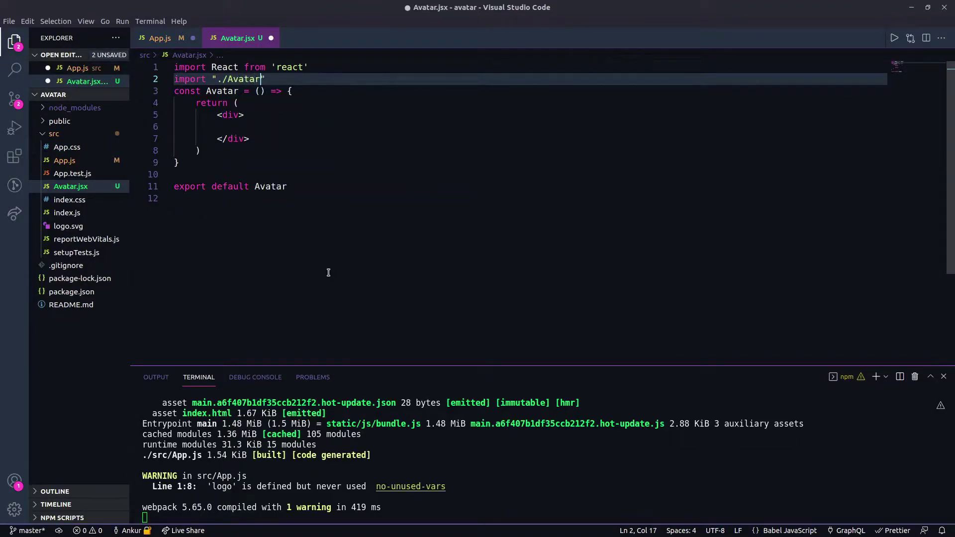
text(.css)
double_click(254, 79)
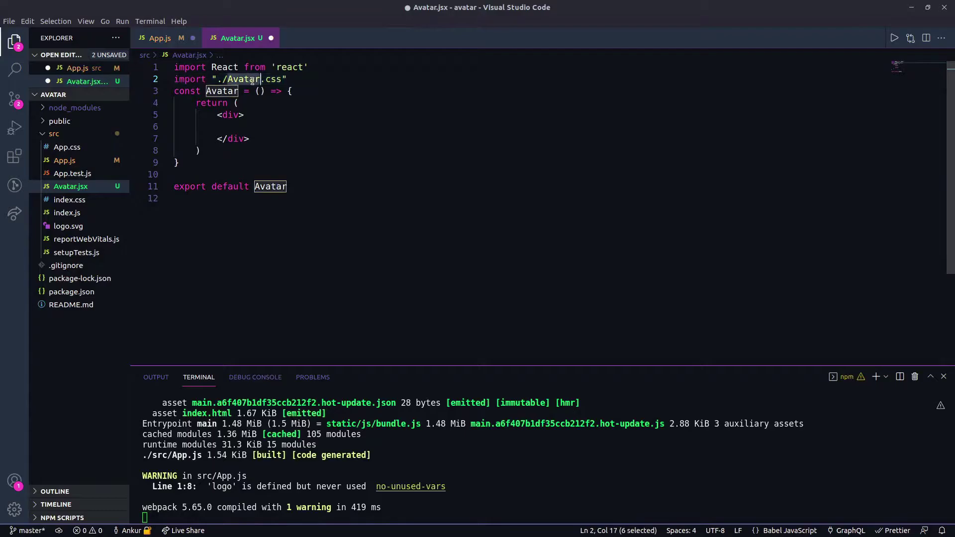
click(381, 250)
Create an Avatar.css file in src.
click(53, 134)
click(78, 95)
text(Avatar.css)
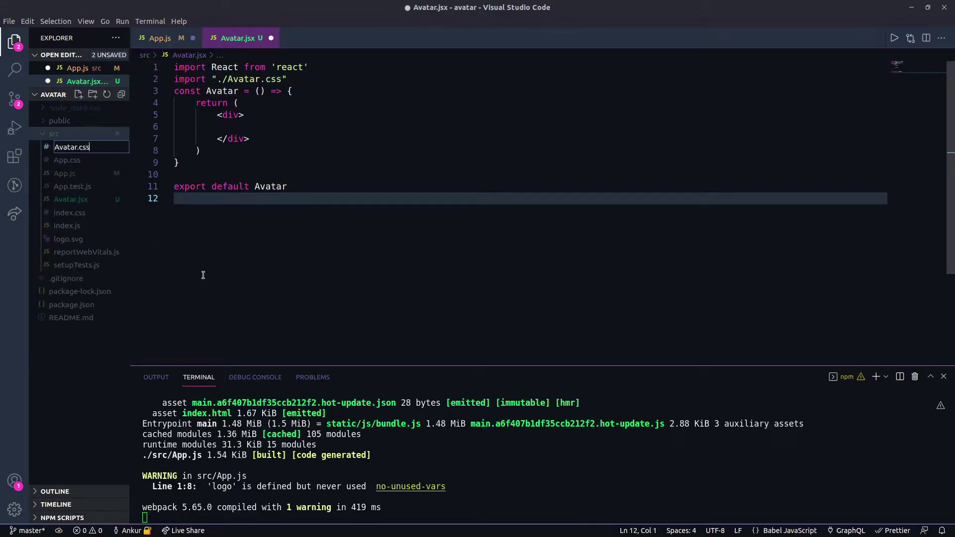
key(Return)
Return to Avatar.jsx, save it, then switch to App.js and save it too.
click(258, 38)
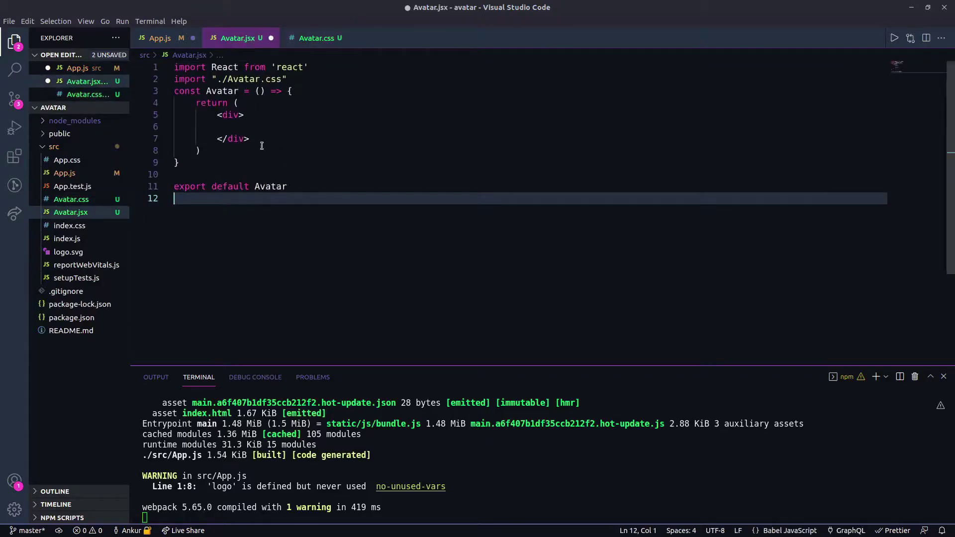
click(239, 115)
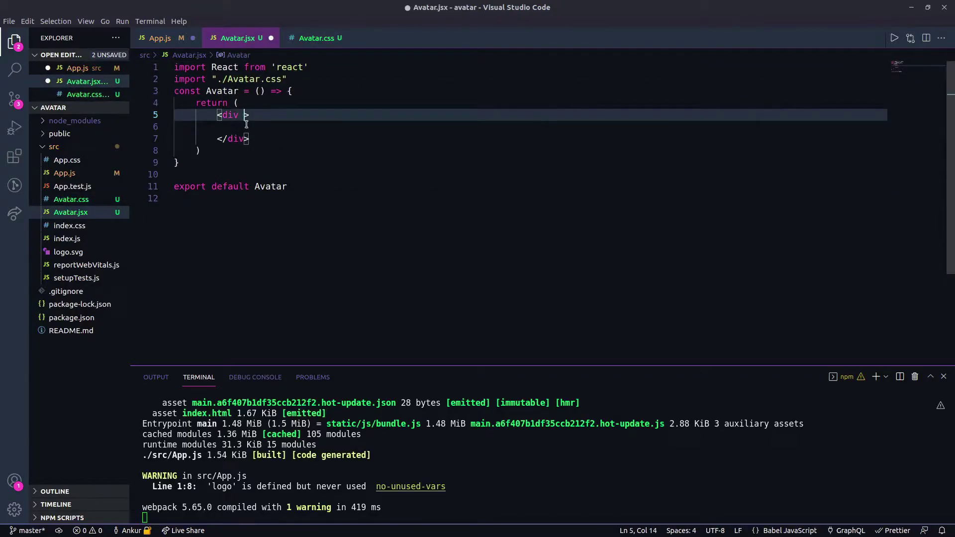
click(381, 129)
key(ctrl+s)
key(ctrl+Page_Up)
key(ctrl+s)
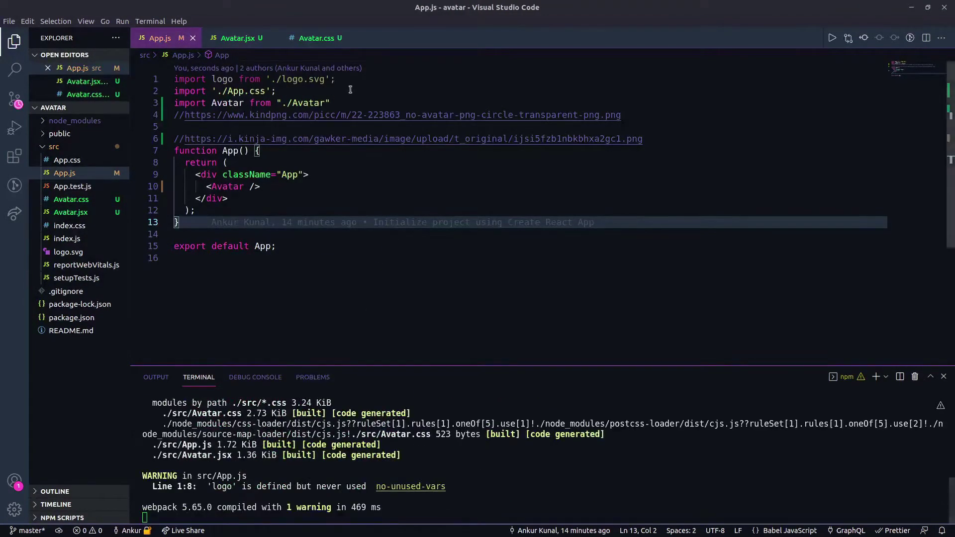
Remove the unused logo import and leftover blank line from App.js, then save.
drag(336, 78, 173, 78)
key(BackSpace)
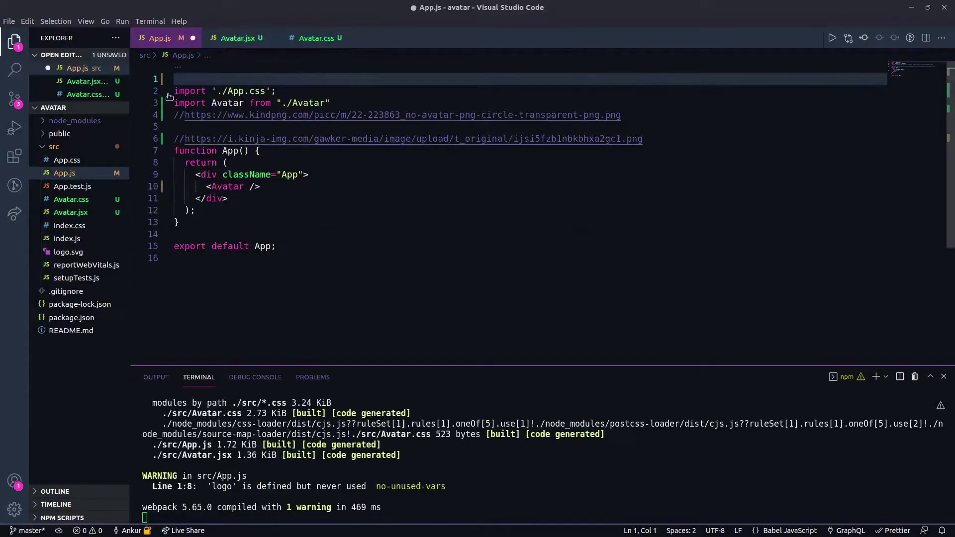
click(173, 91)
key(BackSpace)
click(279, 208)
key(ctrl+s)
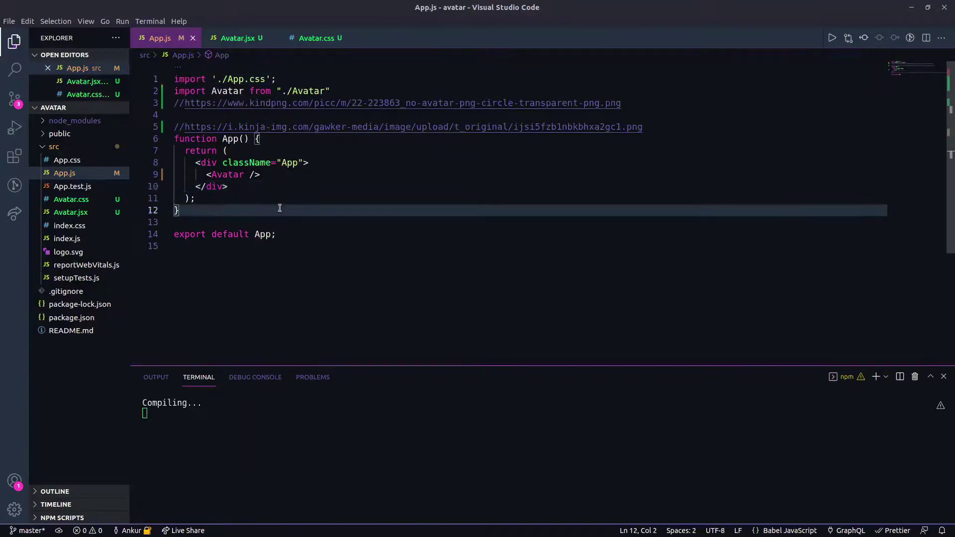
Give the Avatar element empty src="" and alt="" props in App.js.
click(248, 175)
text(src=)
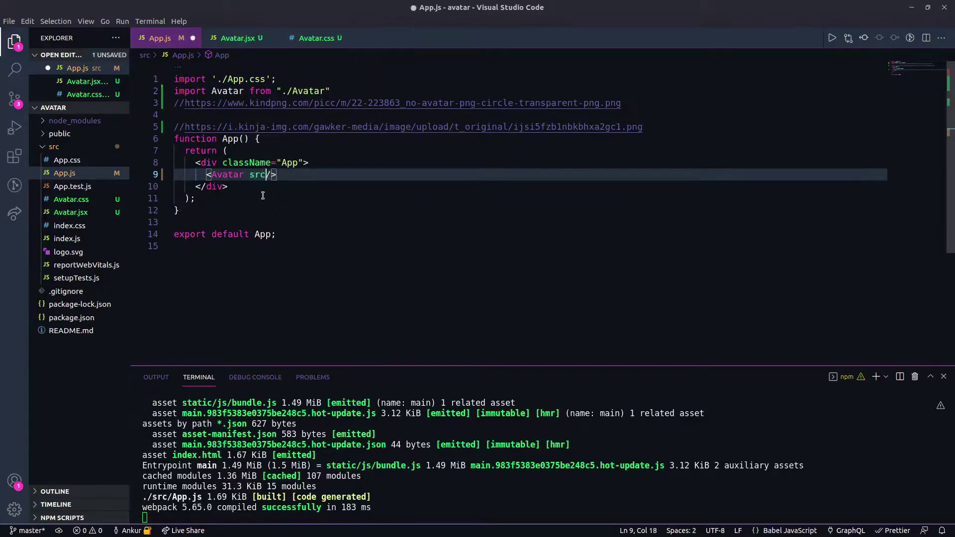
text("" )
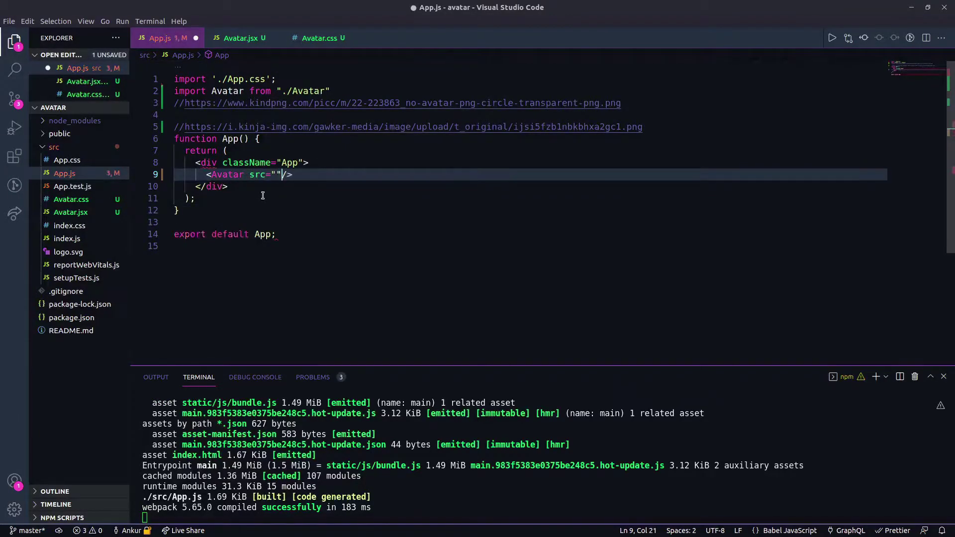
text(alt=)
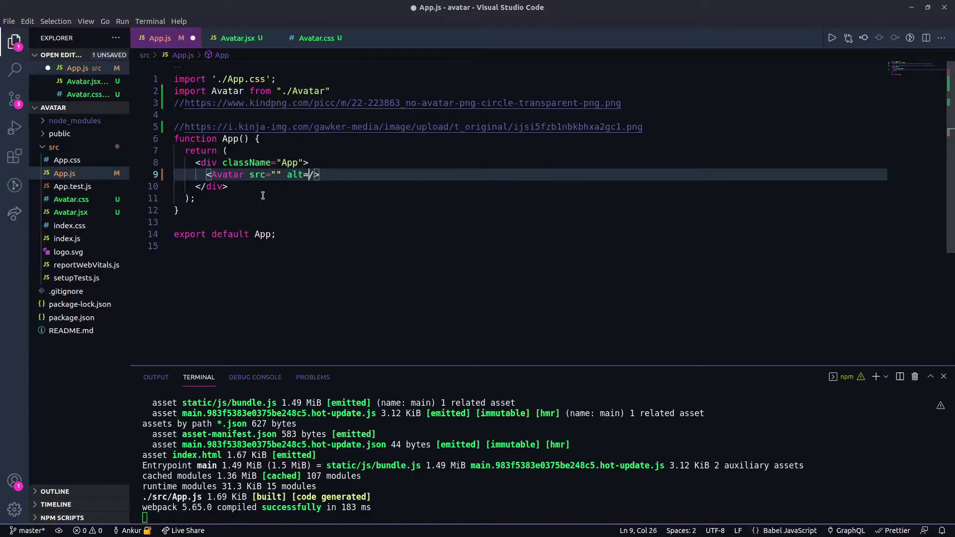
text("")
click(272, 197)
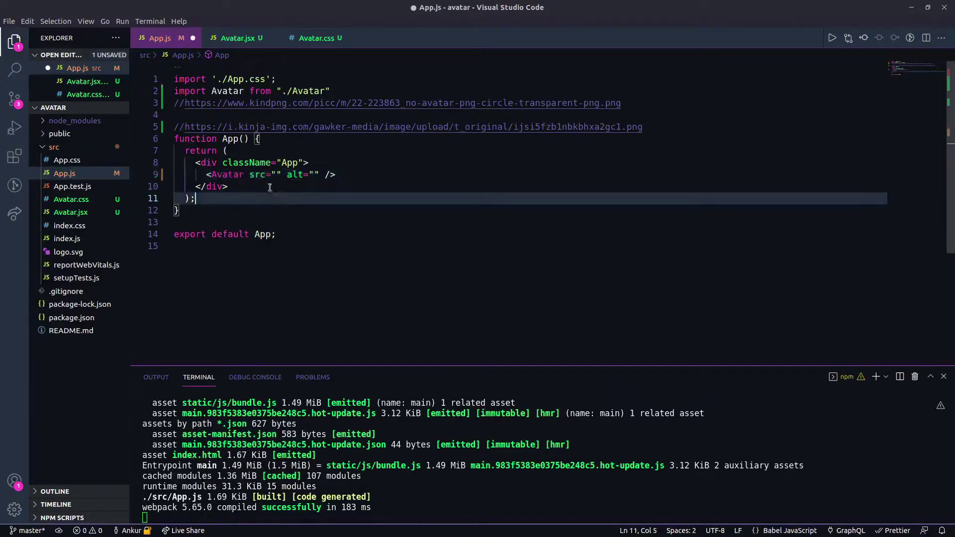
key(ctrl+Tab)
Destructure {src, alt} in the Avatar component's parameters.
click(258, 91)
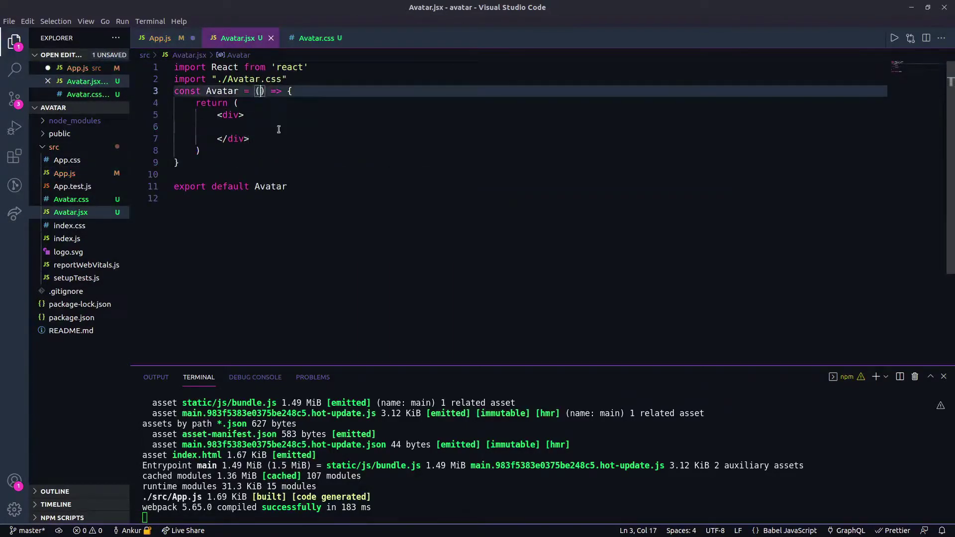
text({)
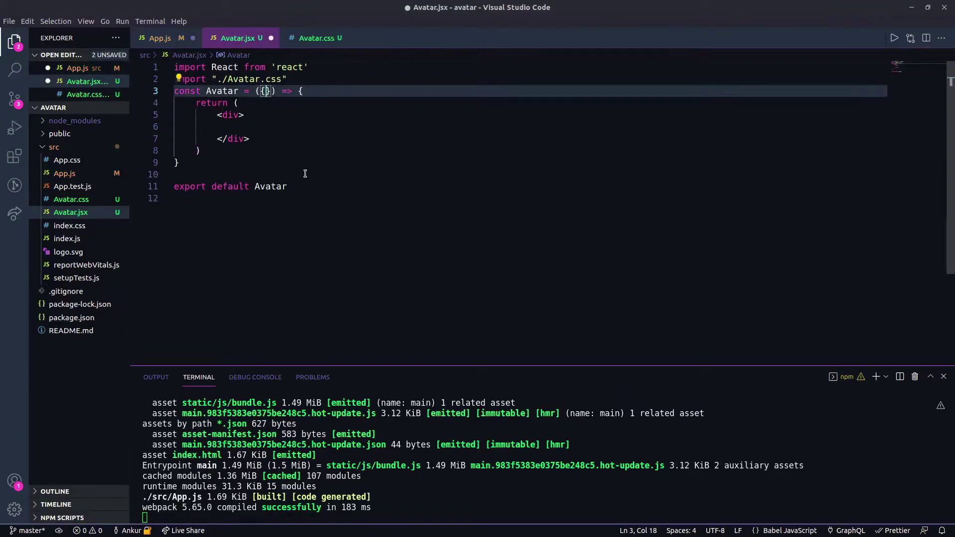
text(src,)
text( alt)
click(224, 115)
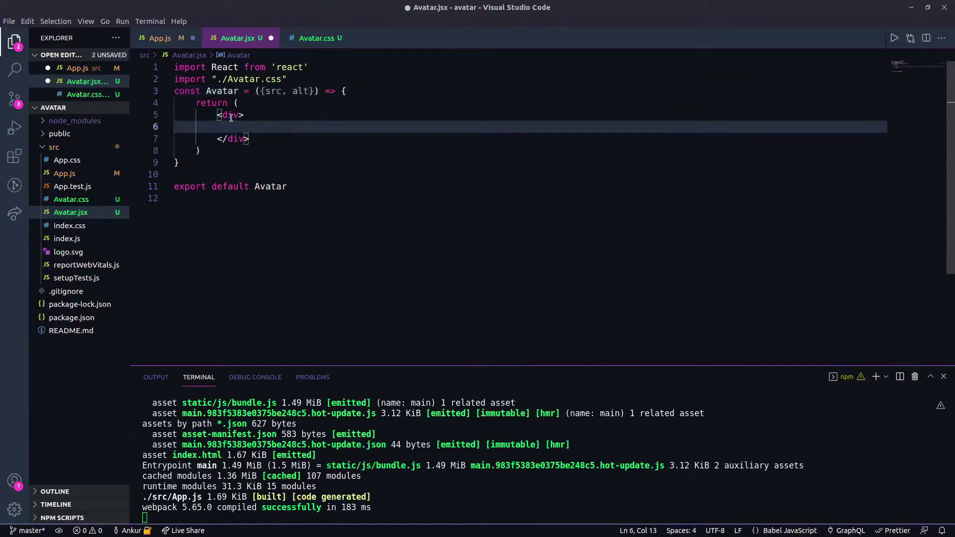
double_click(231, 115)
click(256, 126)
Move the two commented image URL lines from App.js into Avatar.jsx after its imports.
click(160, 37)
drag(644, 127, 597, 86)
key(ctrl+x)
click(238, 38)
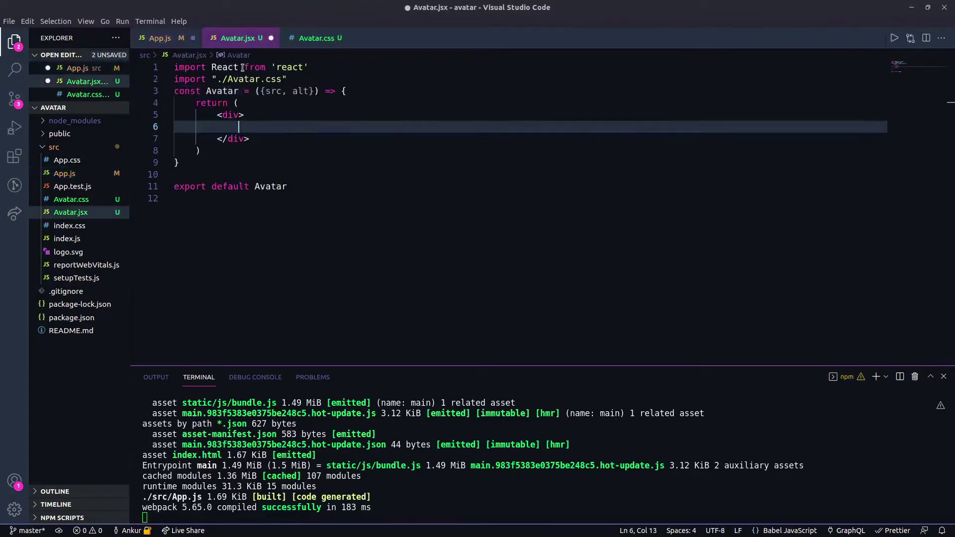
click(363, 75)
key(ctrl+v)
key(Down)
key(Down)
key(Down)
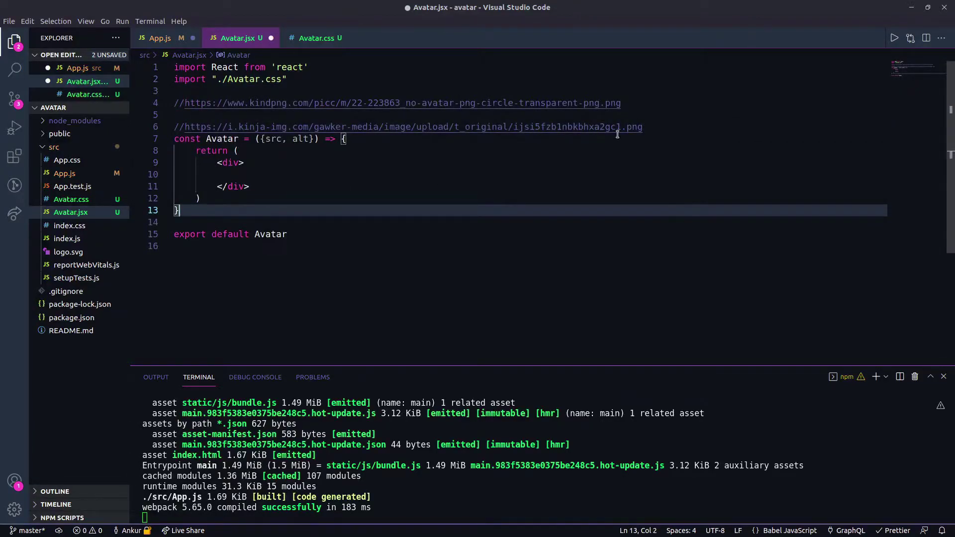
Add an img inside the div and wrap it in a {src ? ... : } conditional expression.
click(250, 174)
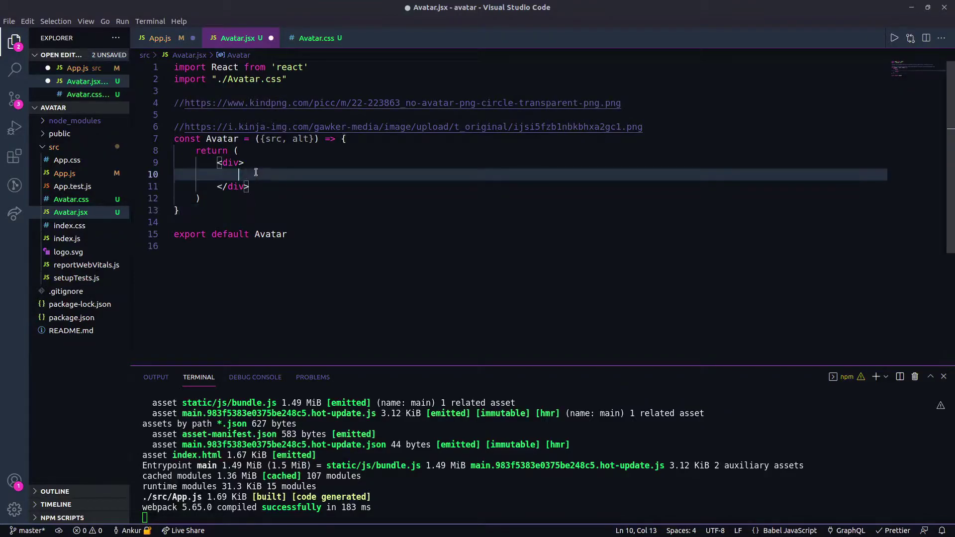
text(<img)
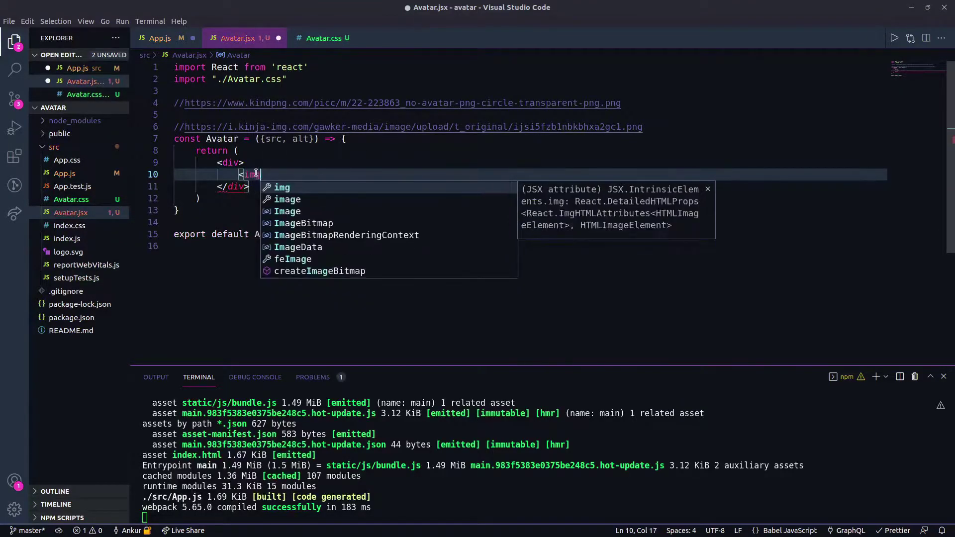
text( />)
key(shift+Left)
key(shift+End)
key(Delete)
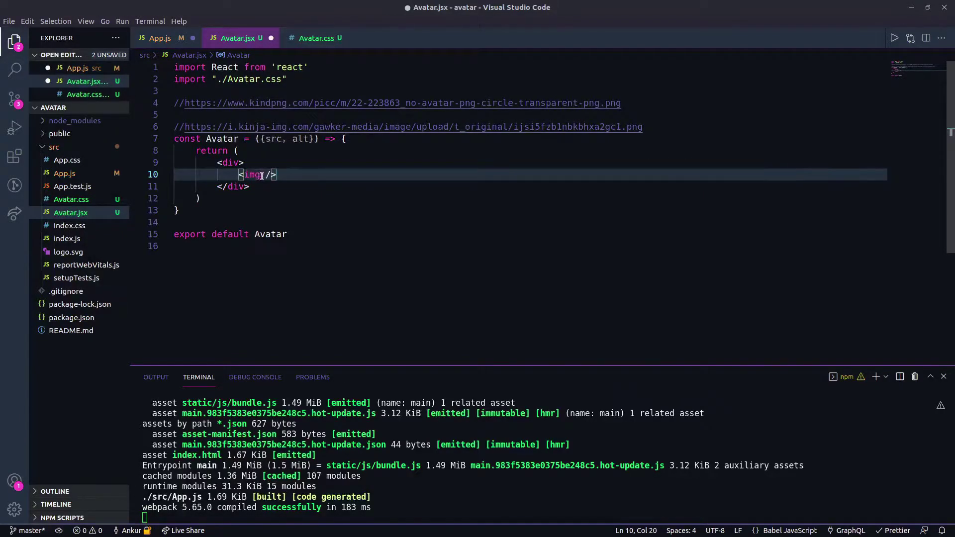
key(Home)
key(Return)
key(Up)
text({)
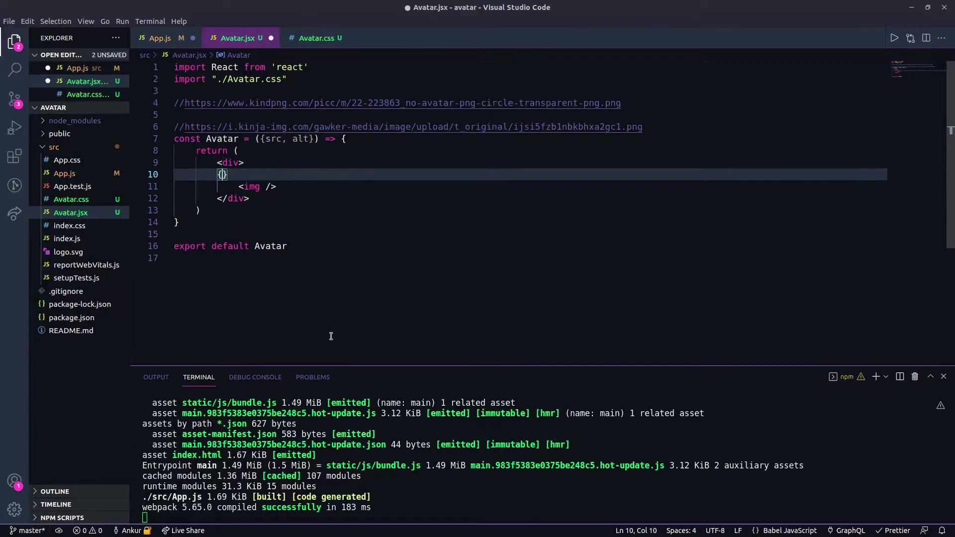
text(rc)
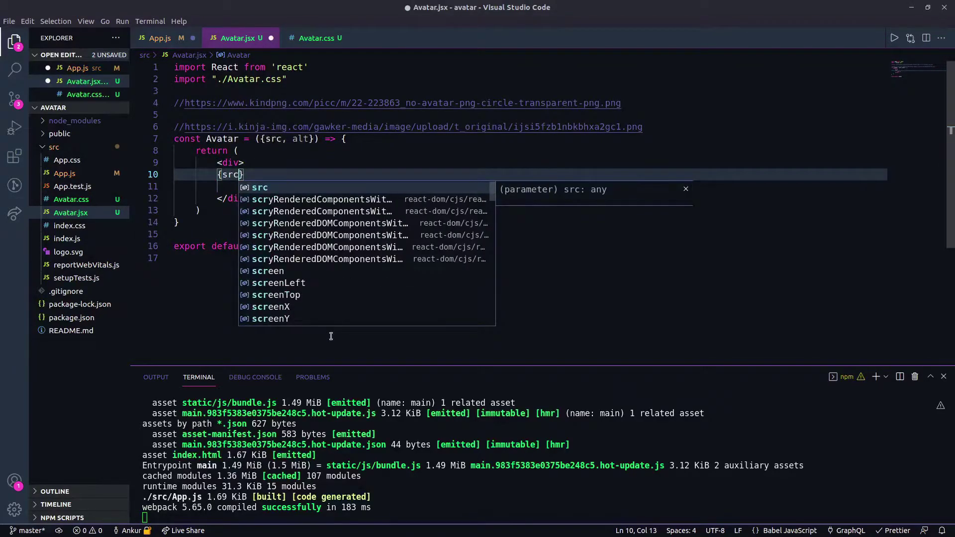
text(/)
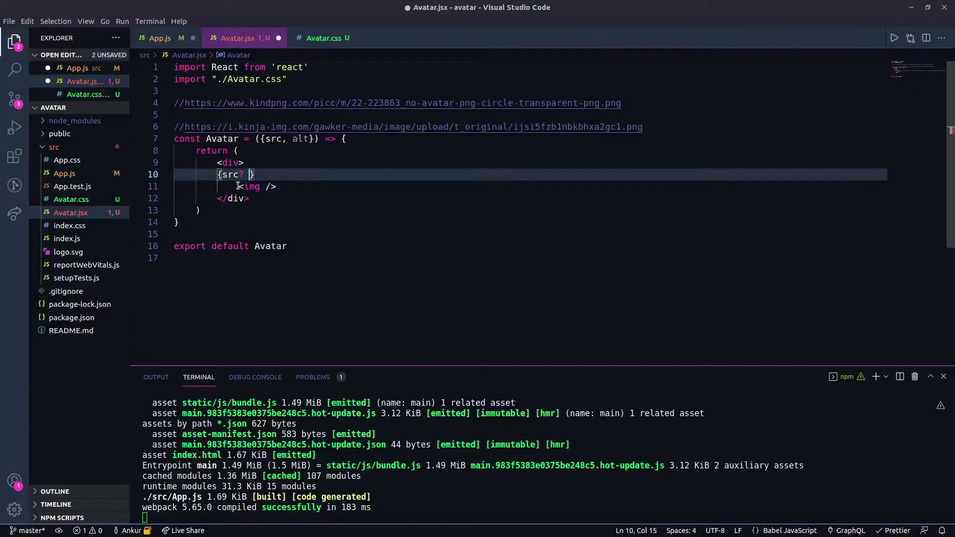
mouse_move(238, 187)
mouse_down()
mouse_move(279, 187)
mouse_move(249, 175)
mouse_up()
click(276, 175)
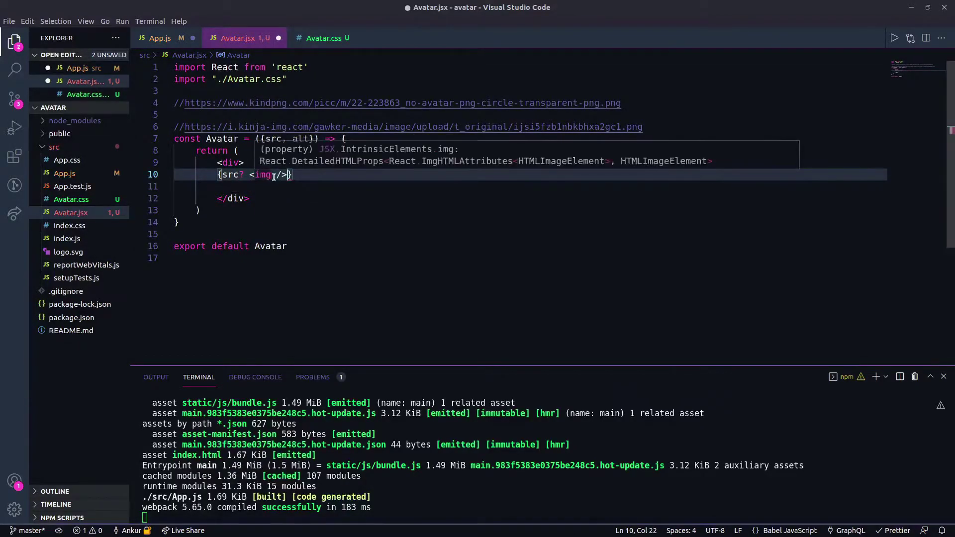
text(src=)
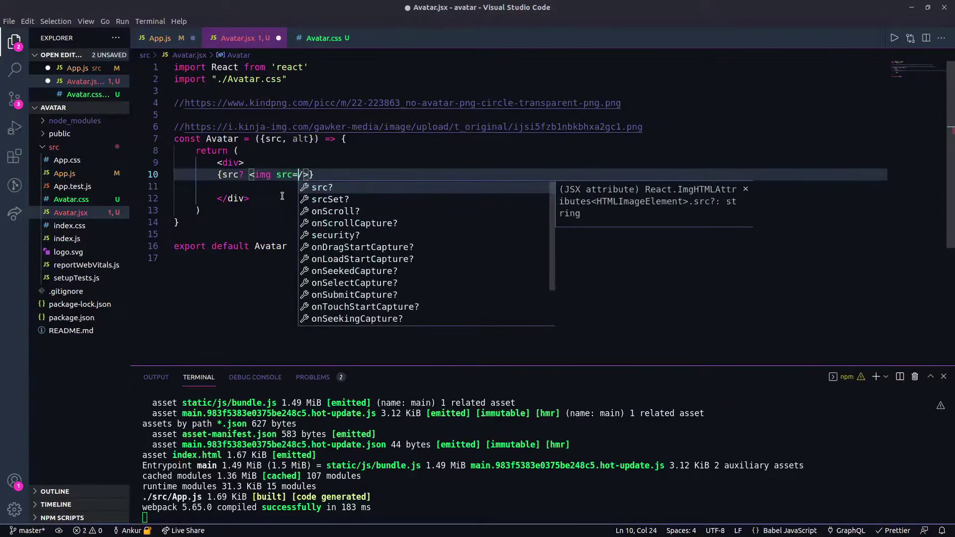
Give the img src={src} and alt={alt} attributes and copy the tag for reuse.
key(Return)
text(})
key(Left)
key(Left)
text(src)
key(Right)
text(alt=)
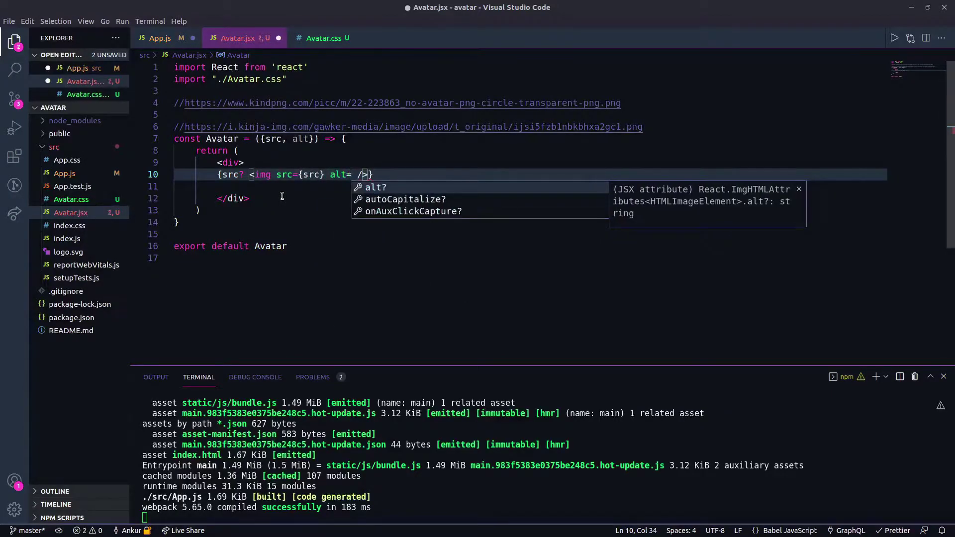
text({alt)
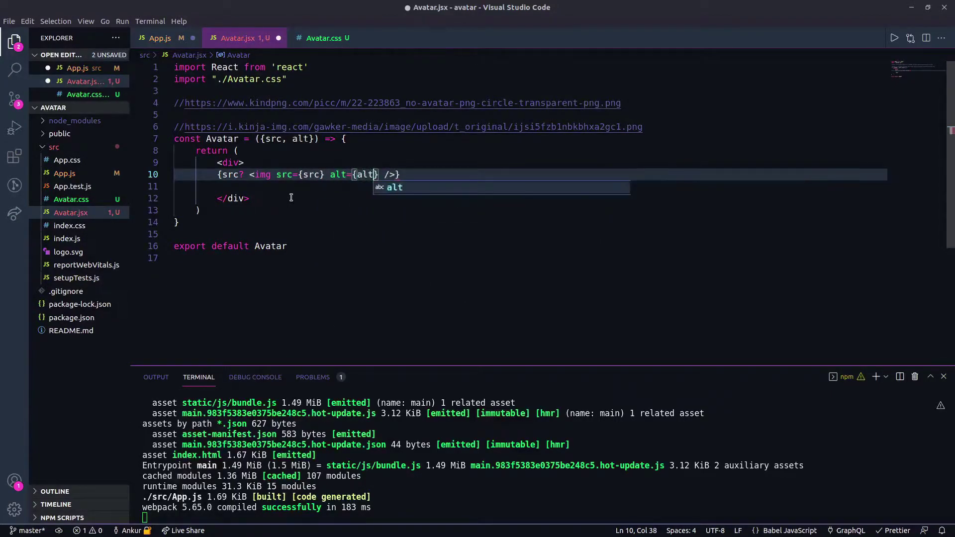
key(Escape)
key(Right)
key(Right)
key(Right)
key(Right)
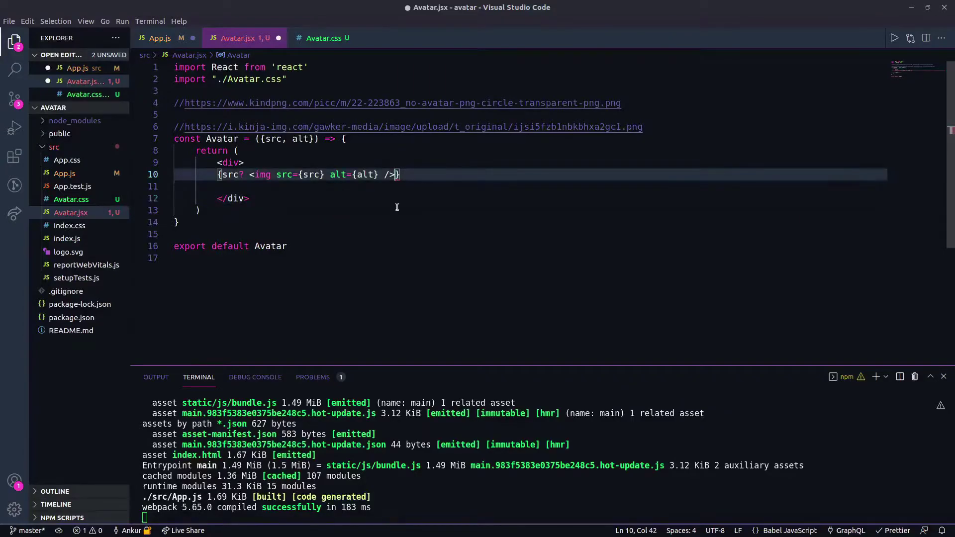
text(:)
drag(250, 175, 390, 176)
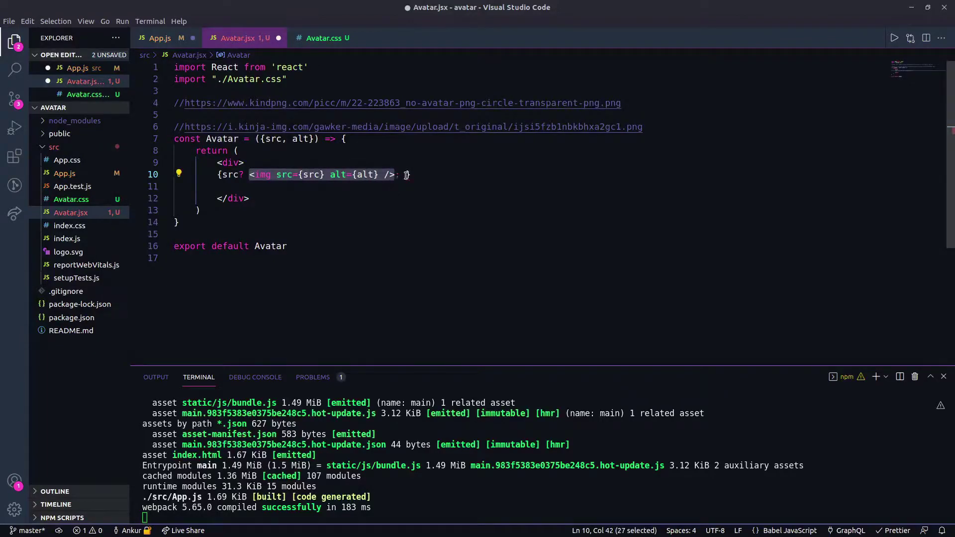
Paste a fallback img after the colon using the kindpng no-avatar URL as src, reformatted by Prettier.
click(406, 175)
key(ctrl+v)
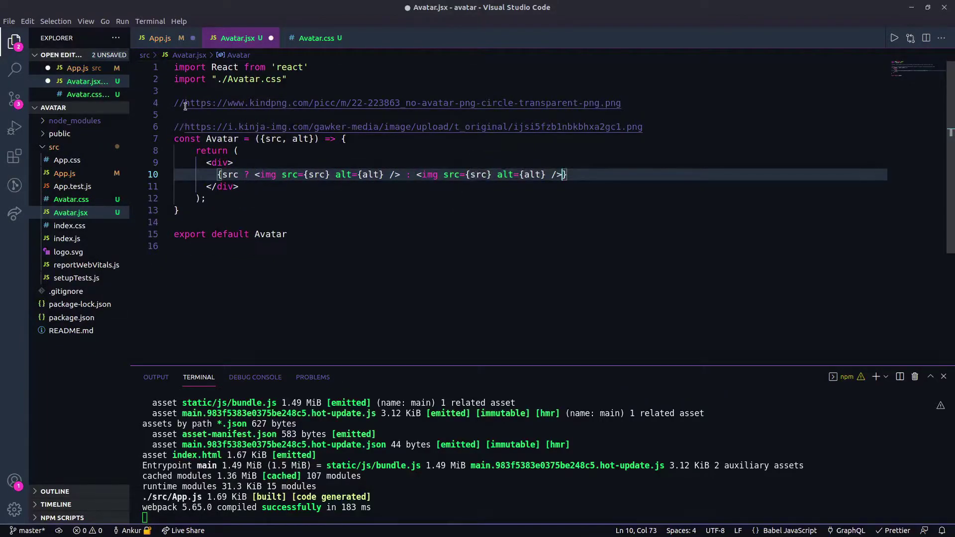
drag(184, 104, 623, 104)
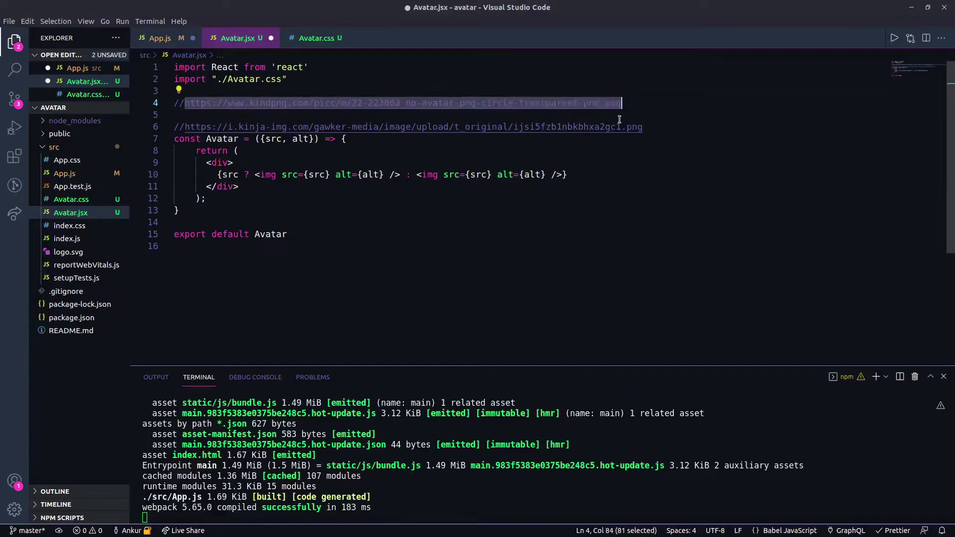
key(ctrl+c)
double_click(478, 175)
key(BackSpace)
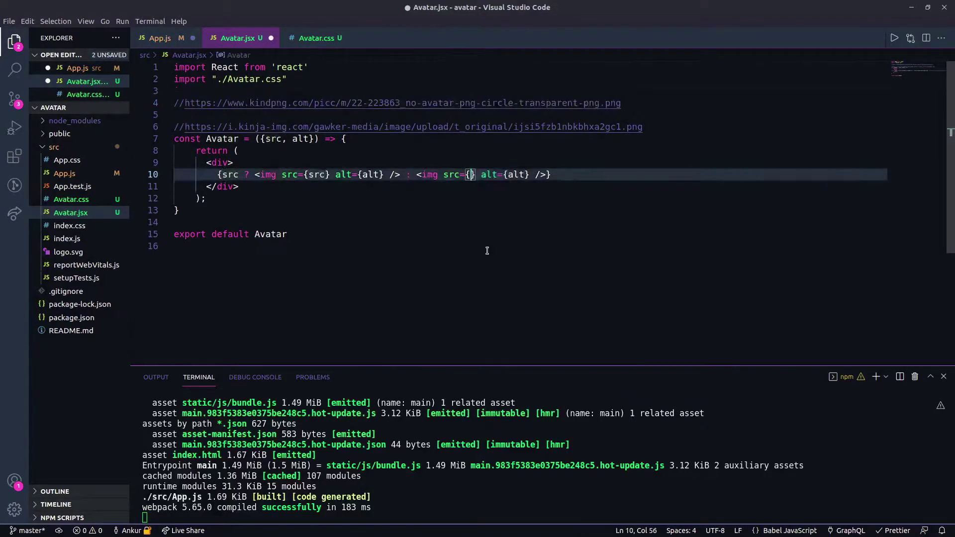
text(")
key(ctrl+v)
click(412, 272)
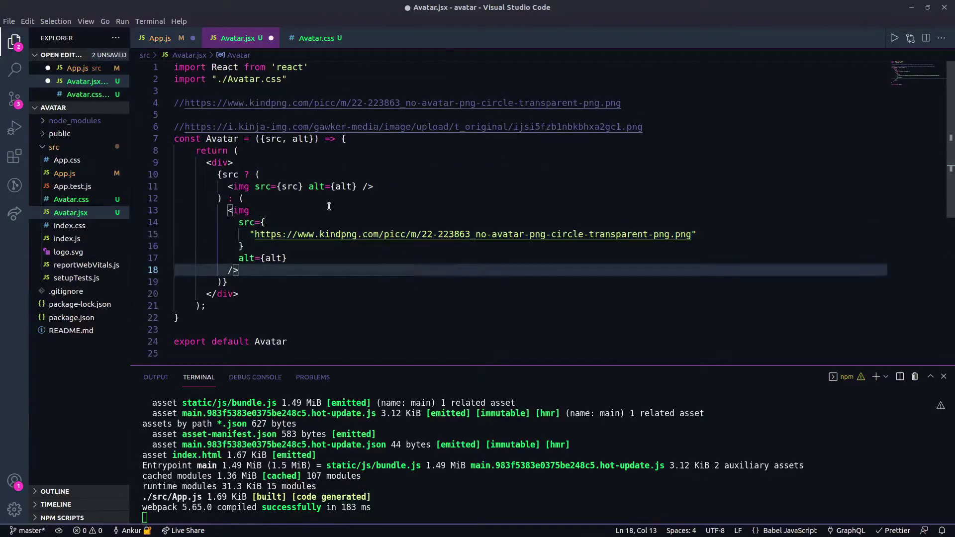
click(303, 209)
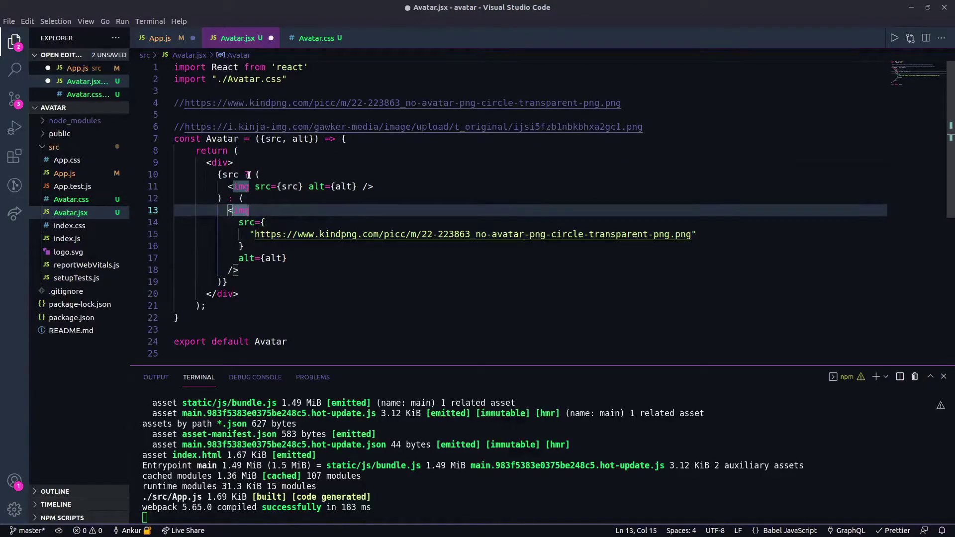
click(270, 163)
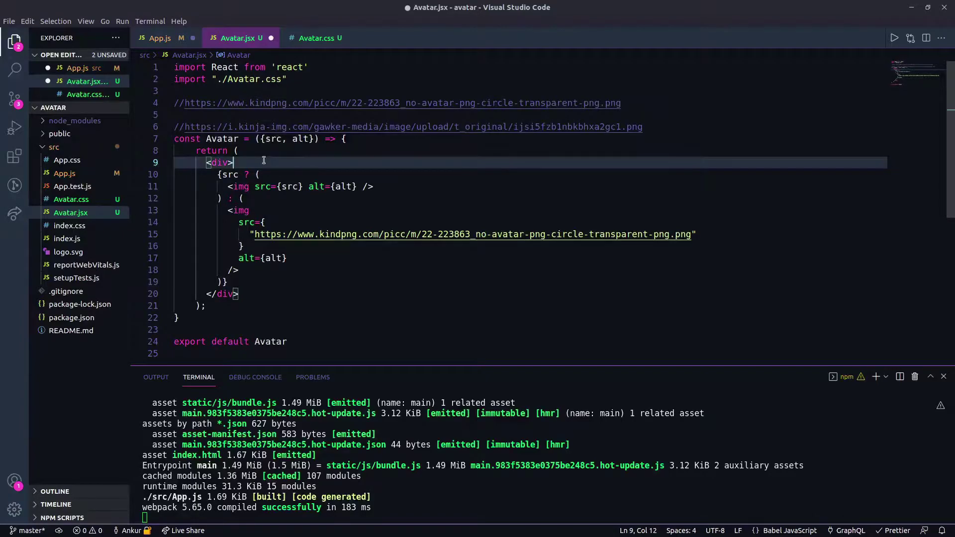
Add className to the destructured props and className={className} to the first img.
click(265, 139)
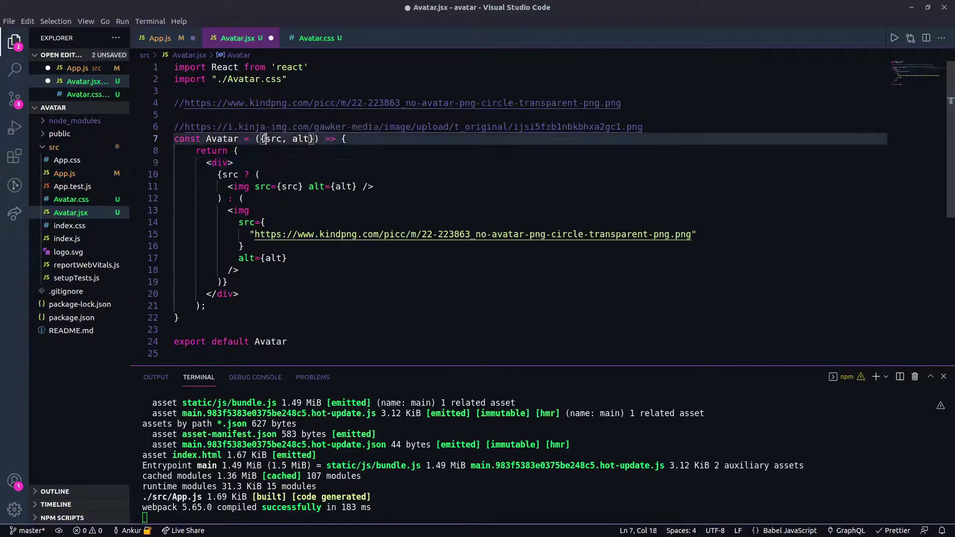
text(className,src,)
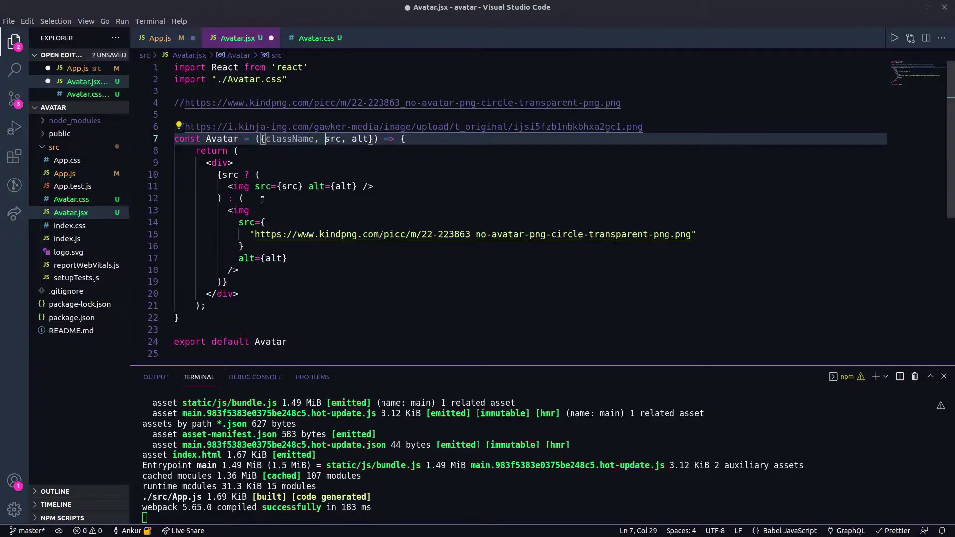
click(254, 187)
text(className=')
key(BackSpace)
text({className)
drag(255, 187, 367, 187)
Copy className={className} onto the fallback img and save Avatar.jsx.
key(ctrl+c)
click(256, 211)
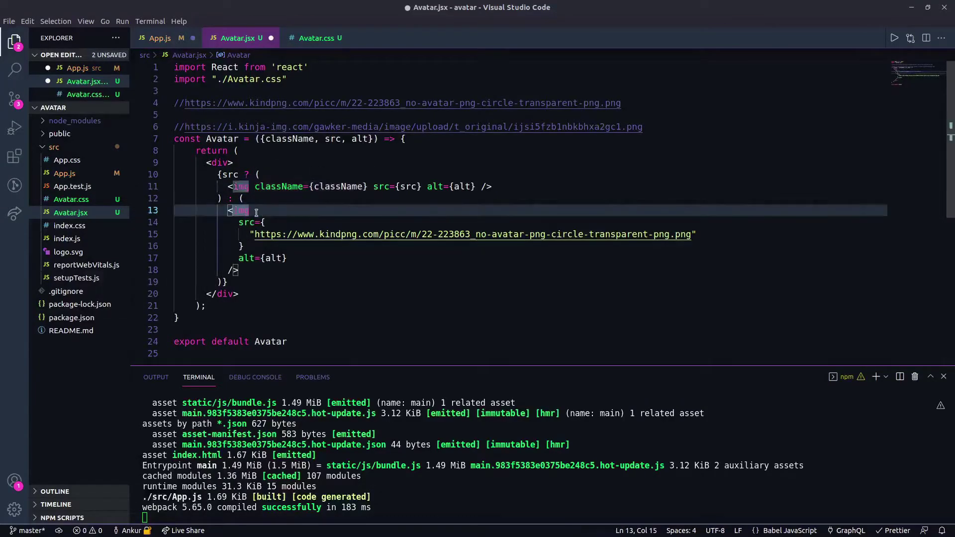
key(Return)
key(ctrl+v)
click(352, 291)
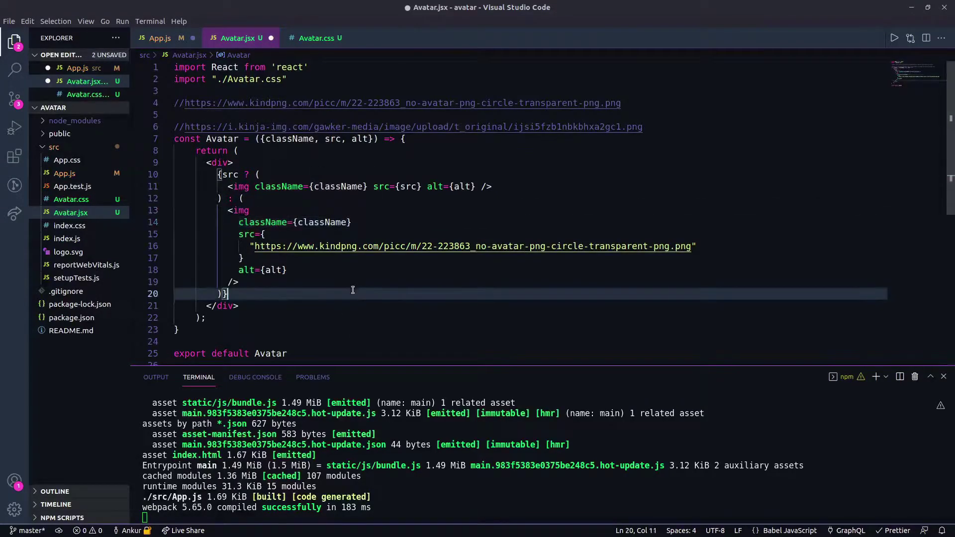
click(308, 271)
key(ctrl+s)
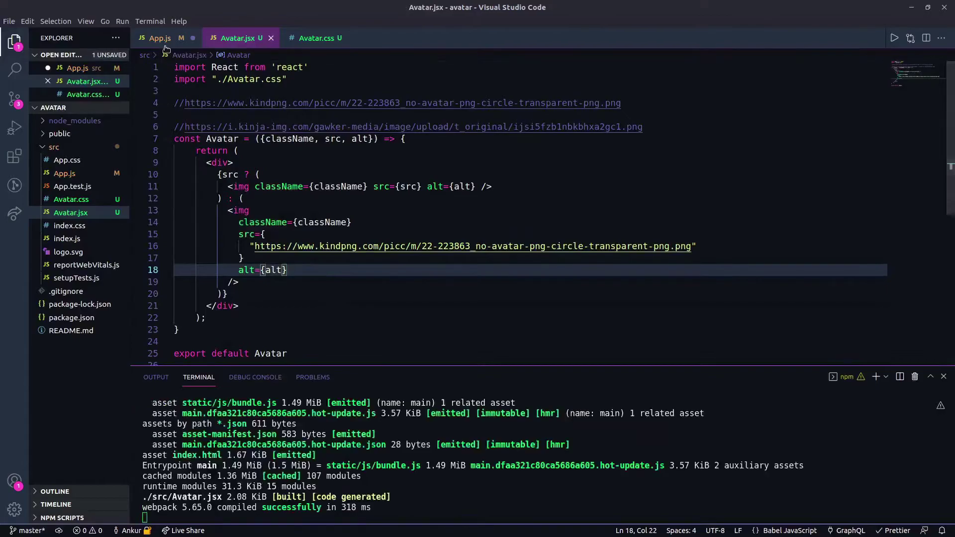
key(ctrl+Tab)
Save App.js and check the preview showing the default avatar silhouette.
click(312, 183)
key(ctrl+s)
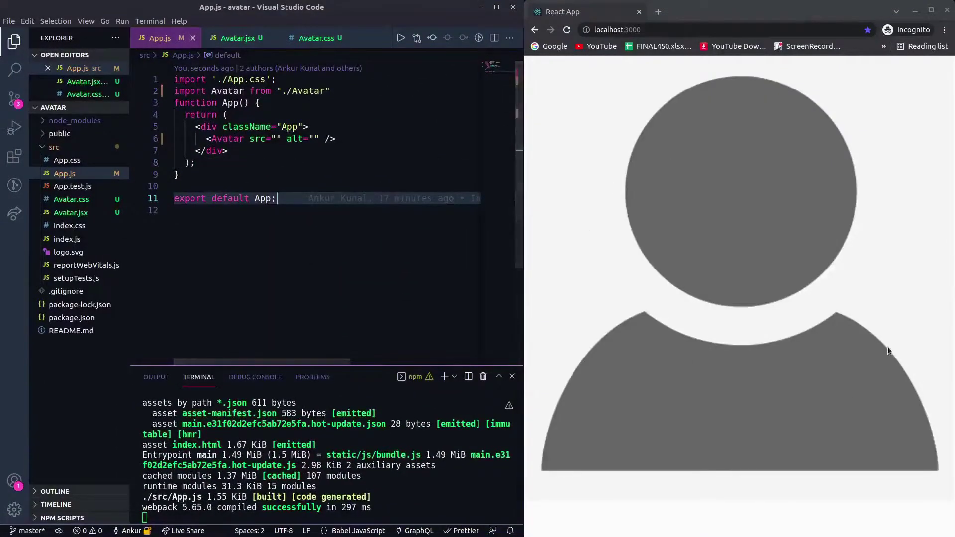
click(256, 155)
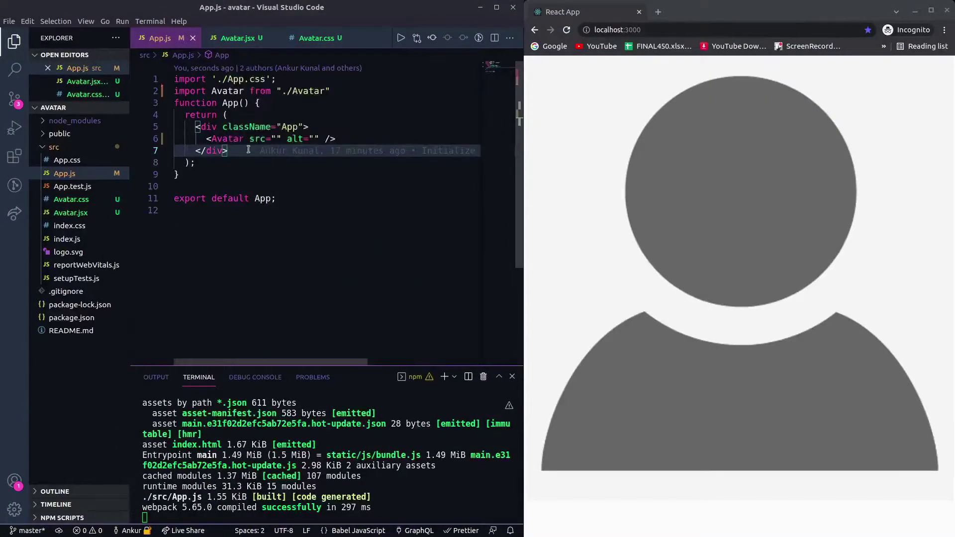
click(290, 185)
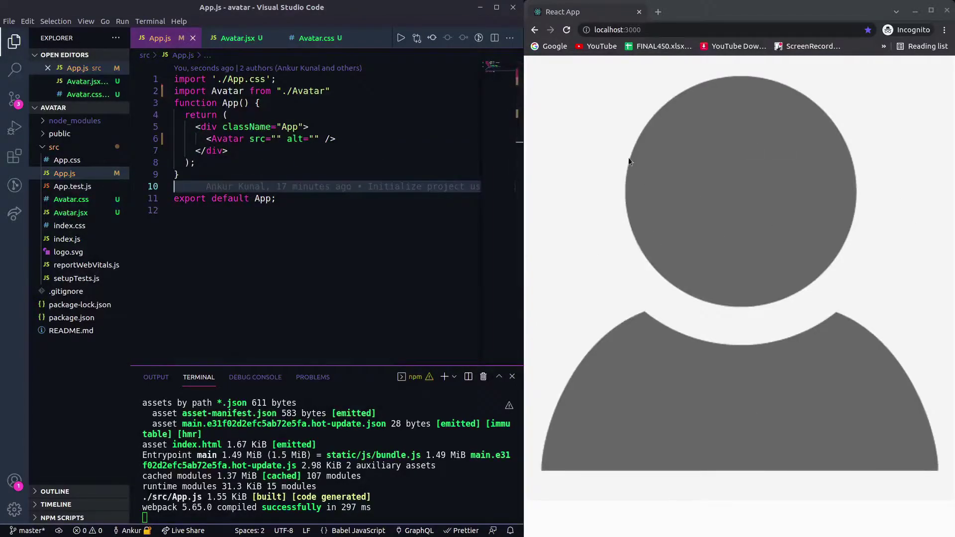
click(388, 162)
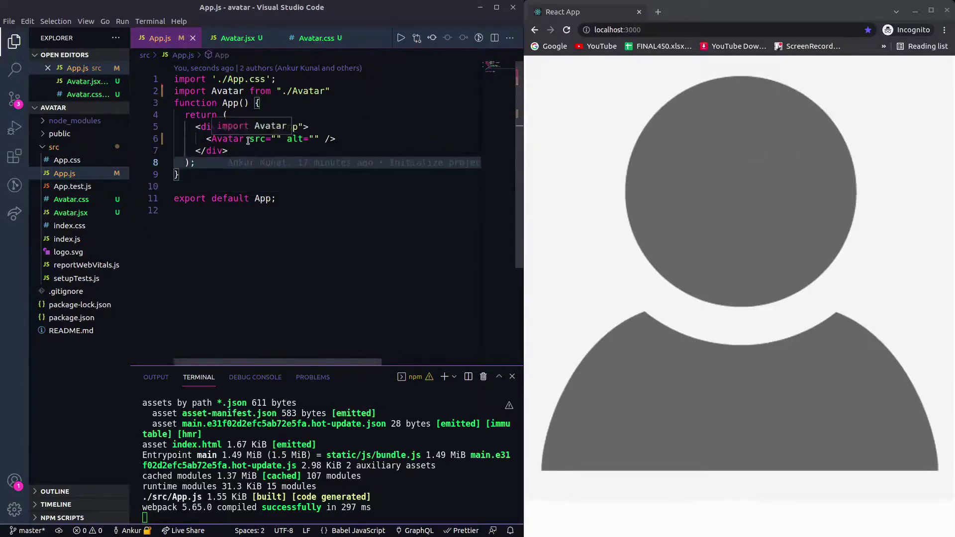
Remove the src and alt props from <Avatar />, save App.js and reload the browser preview.
drag(247, 140, 319, 139)
key(BackSpace)
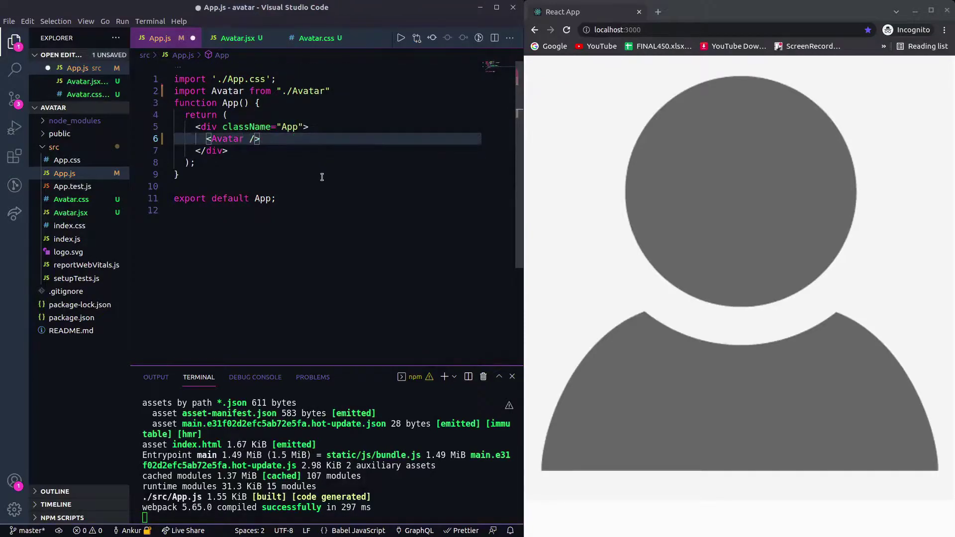
click(321, 177)
key(ctrl+s)
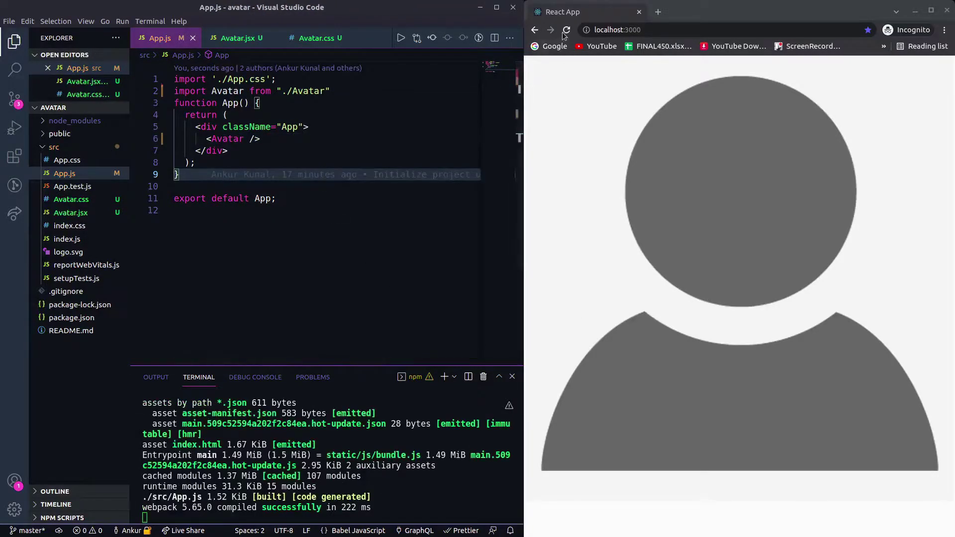
click(565, 30)
mouse_move(344, 174)
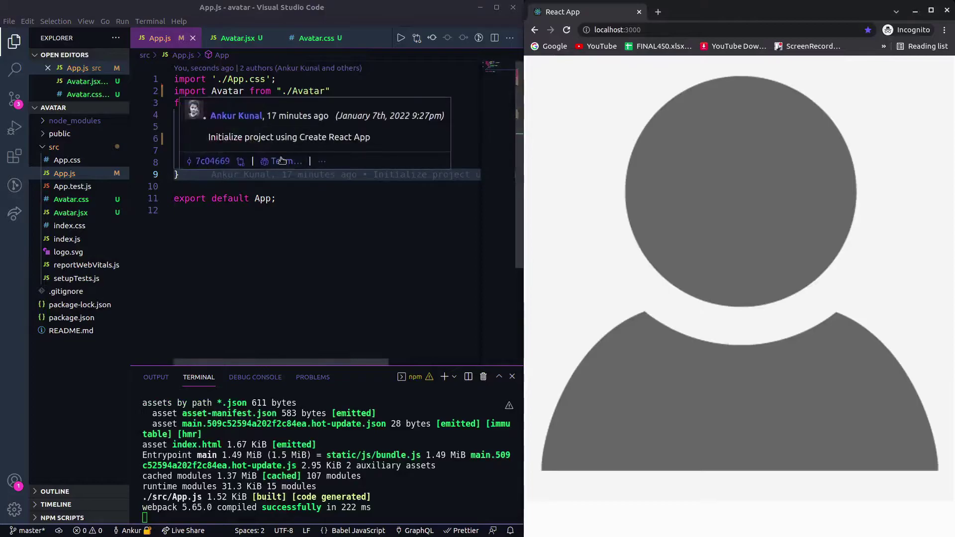
click(326, 210)
click(326, 162)
click(638, 353)
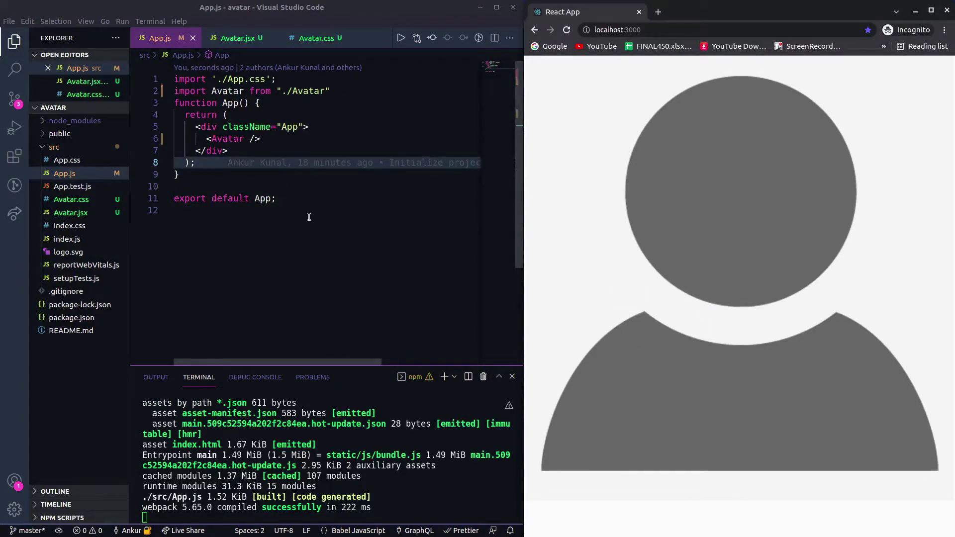
Rewrite line 11's className value as the template literal `defaultClass ${className}`.
click(232, 38)
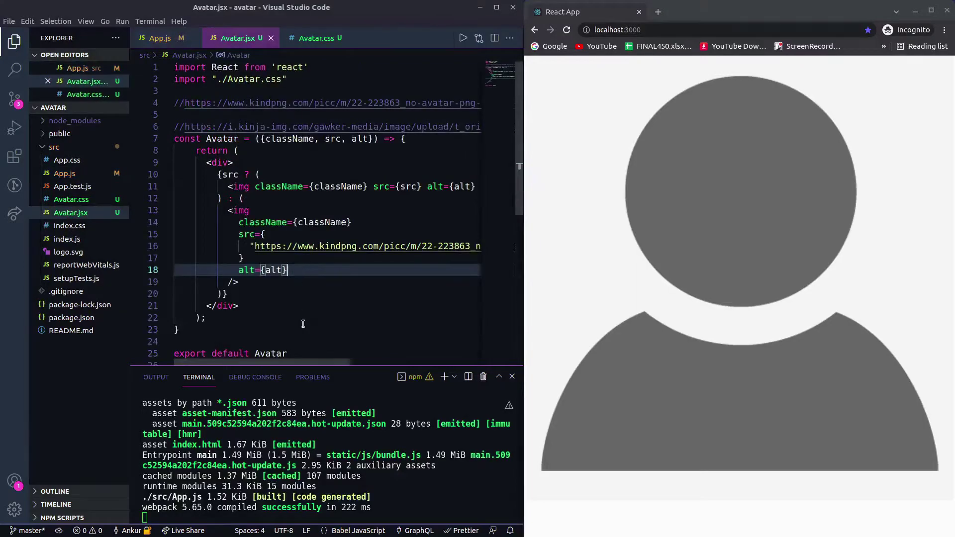
double_click(314, 187)
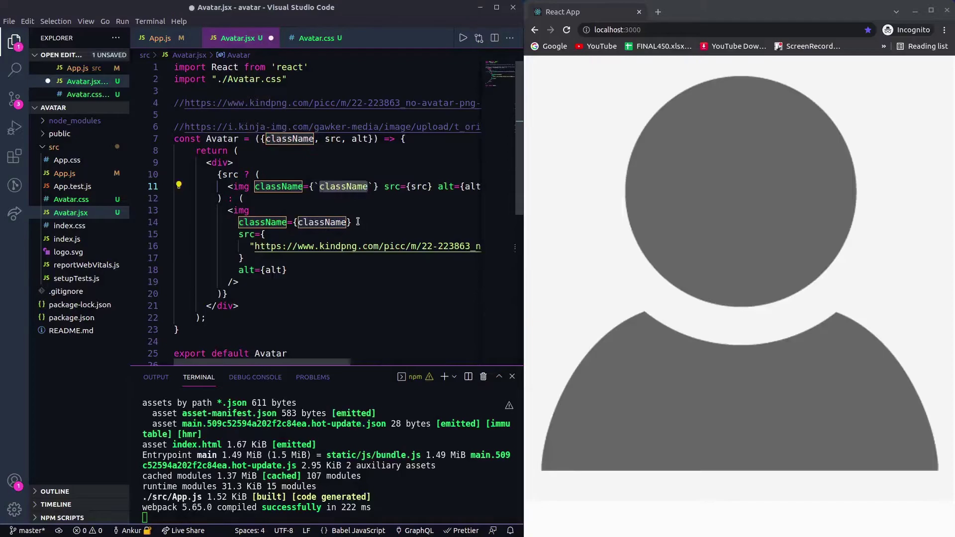
text(`)
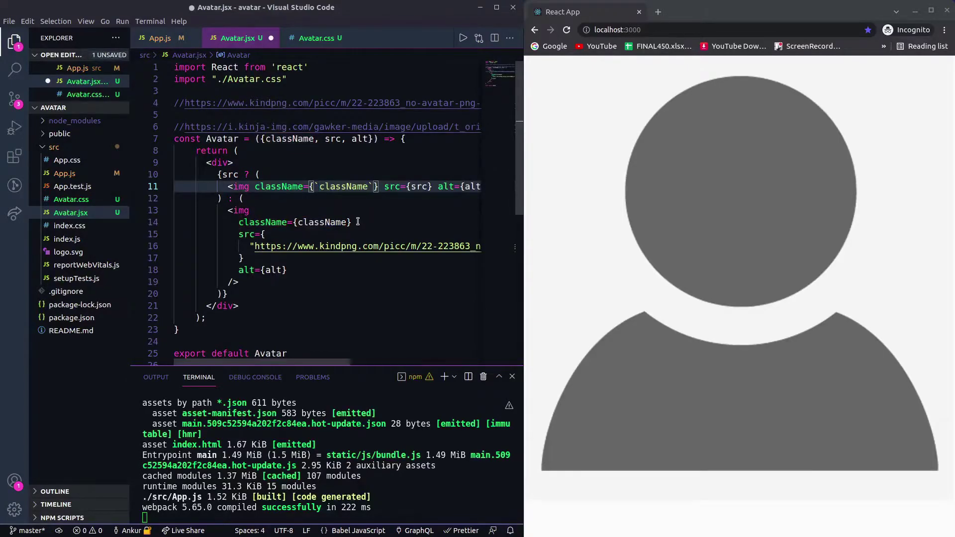
text(${)
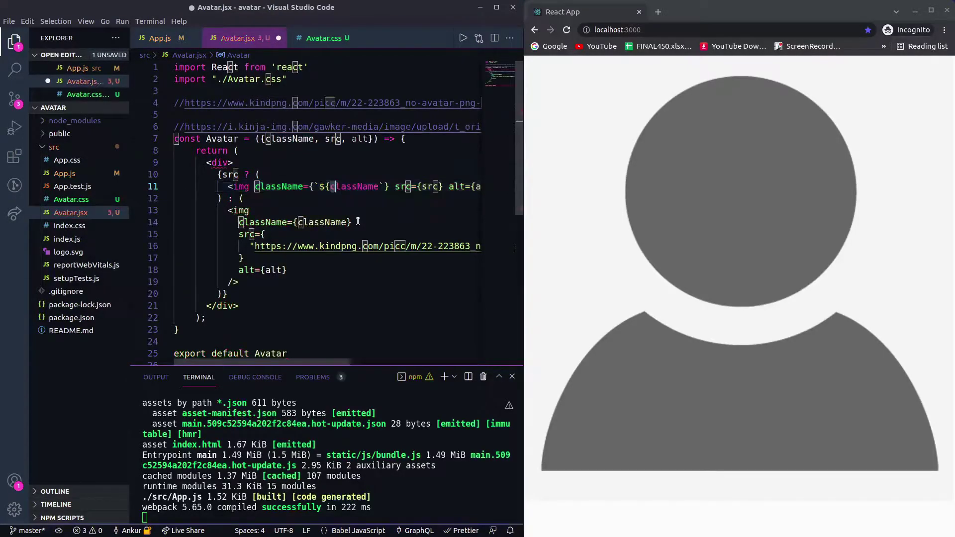
key(BackSpace)
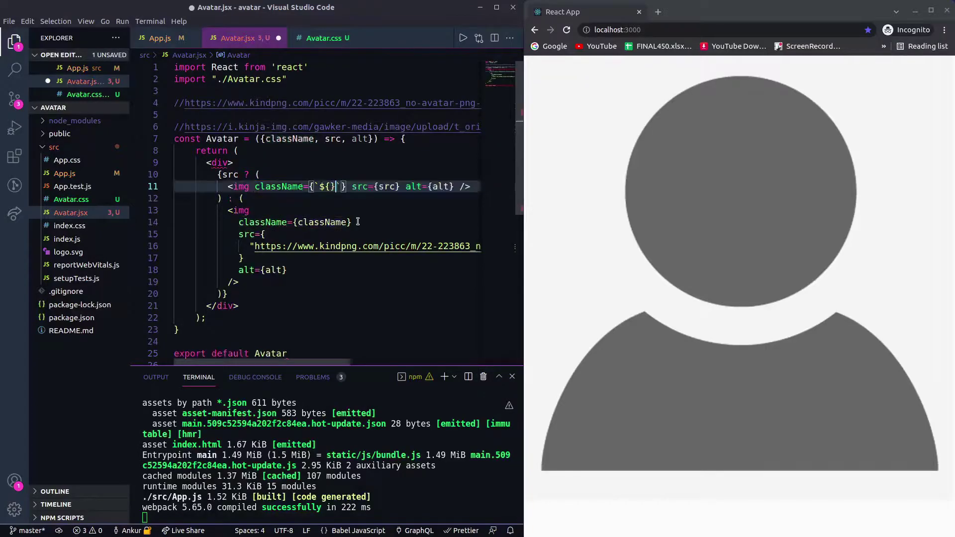
text(className)
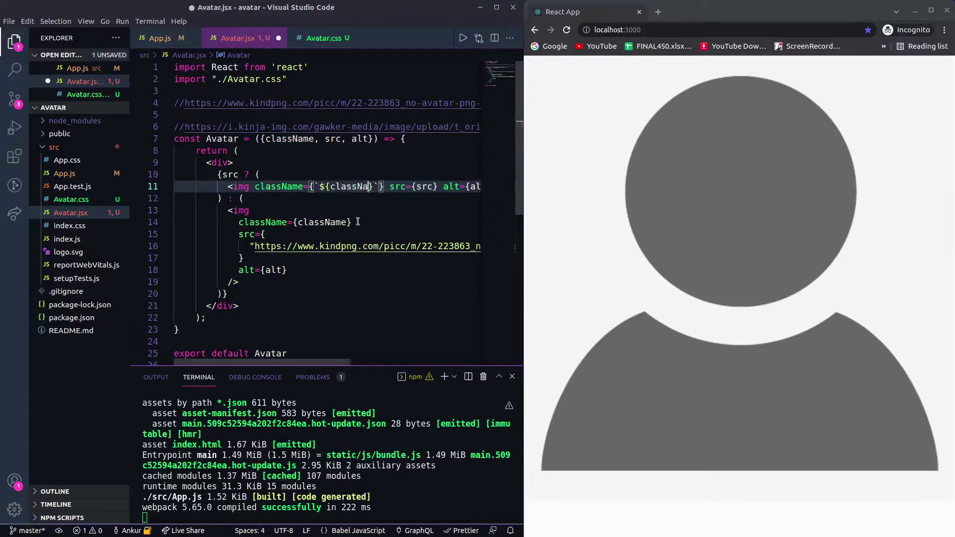
key(Left)
key(Left)
key(Left)
text(default )
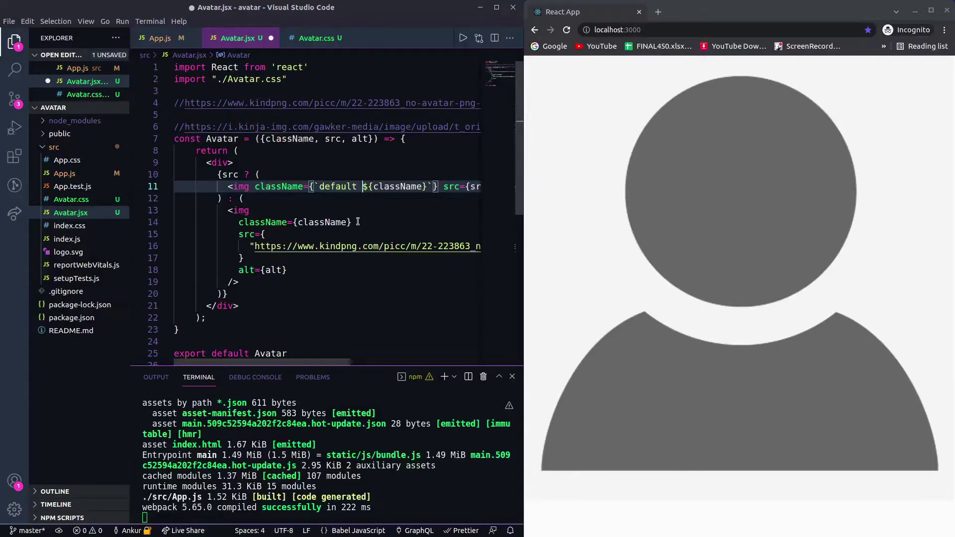
text(ClassName)
key(BackSpace)
key(BackSpace)
key(BackSpace)
key(BackSpace)
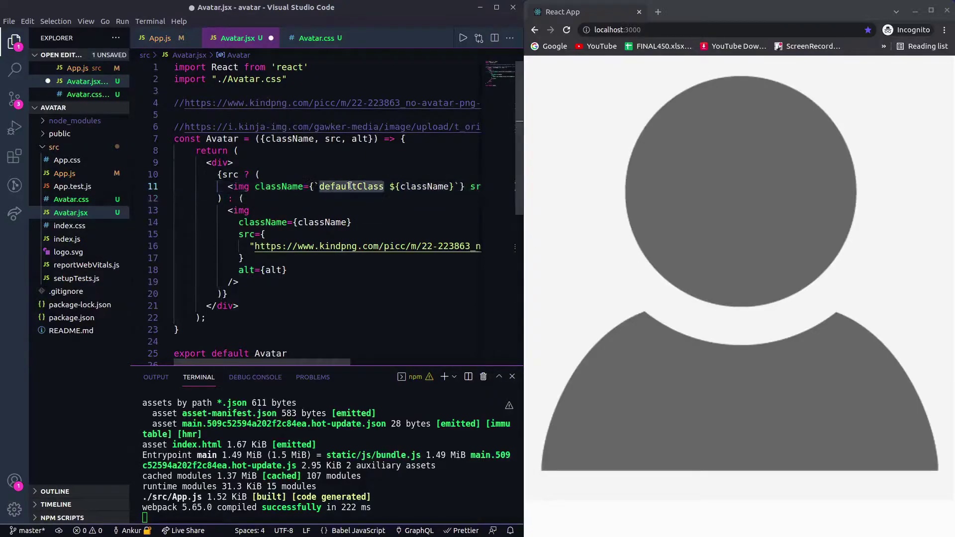
Copy the combined className attribute and select line 14's old className for replacement.
drag(254, 187, 472, 188)
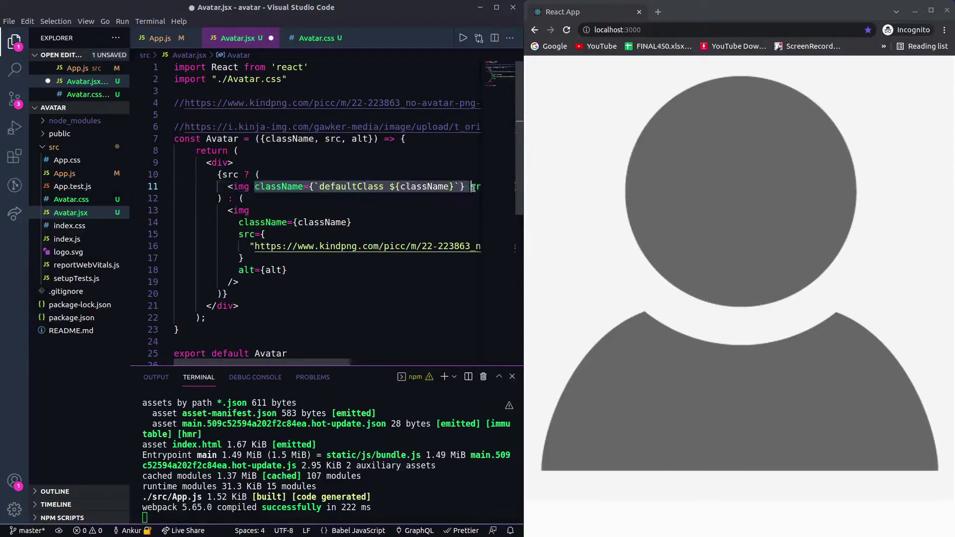
key(ctrl+c)
drag(238, 223, 351, 223)
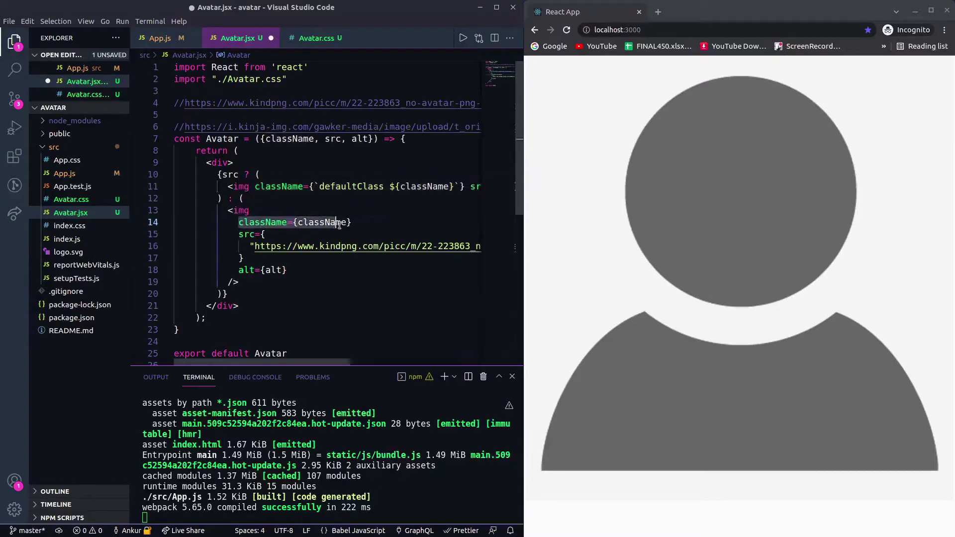
Replace line 14's className with the combined template version and save Avatar.jsx.
key(ctrl+v)
click(360, 303)
key(ctrl+s)
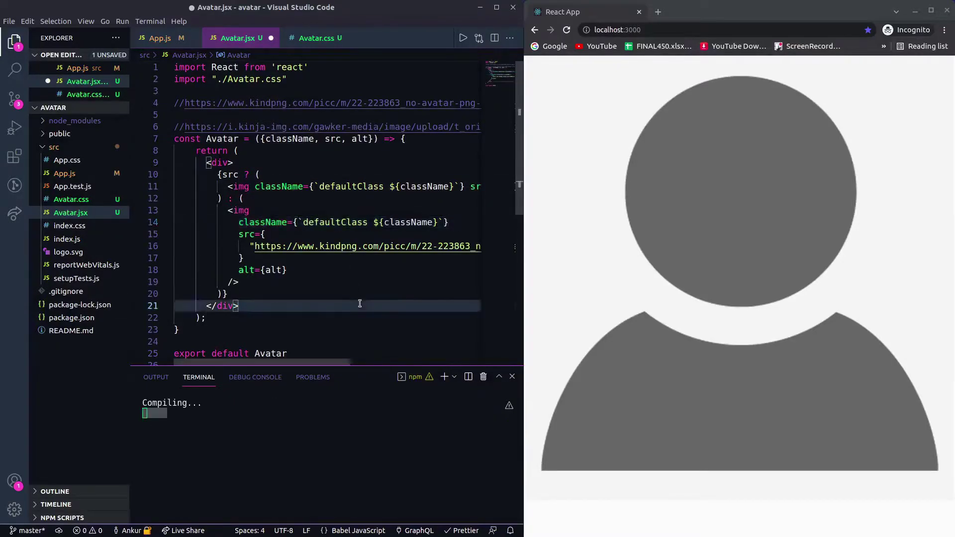
Create a .defaultClass rule in Avatar.css with width: 100px and save.
double_click(337, 187)
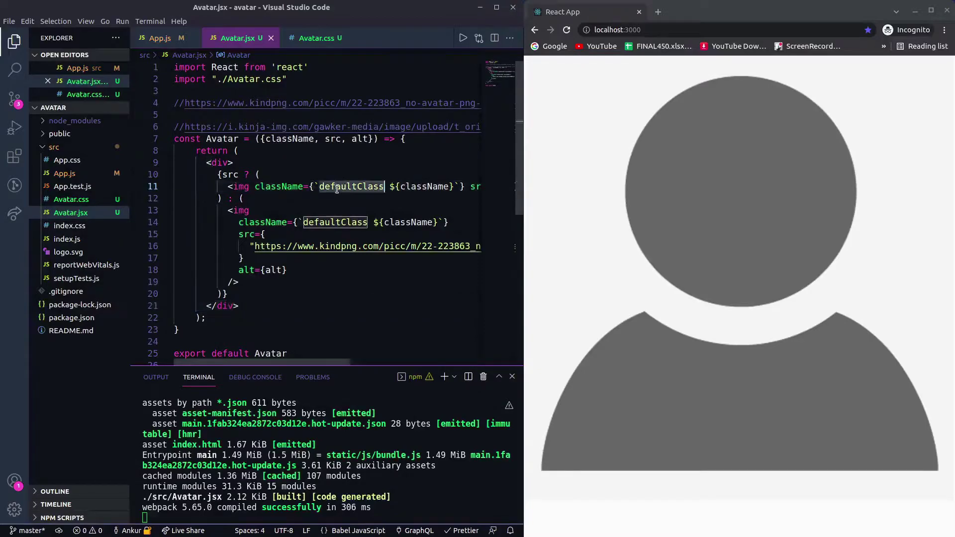
click(316, 38)
text(.)
key(ctrl+v)
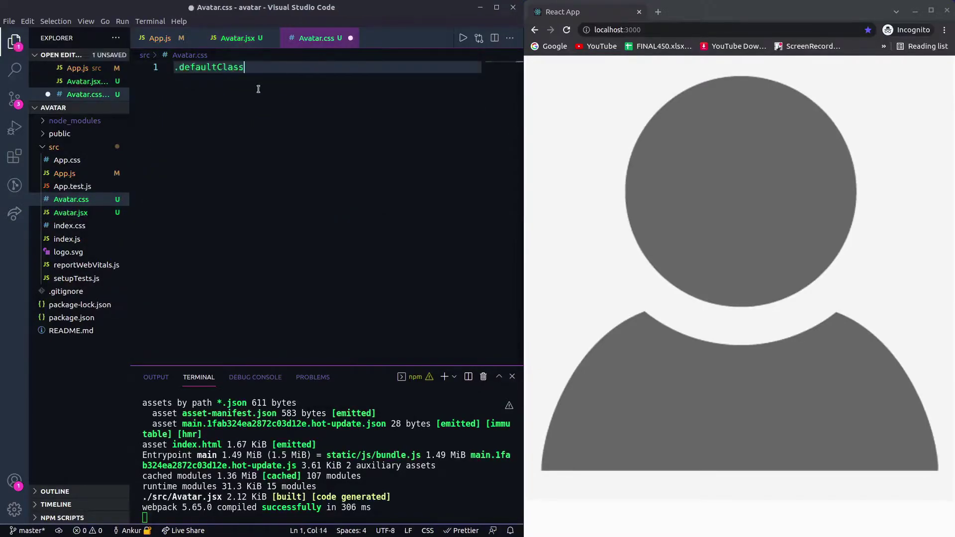
text({)
key(Return)
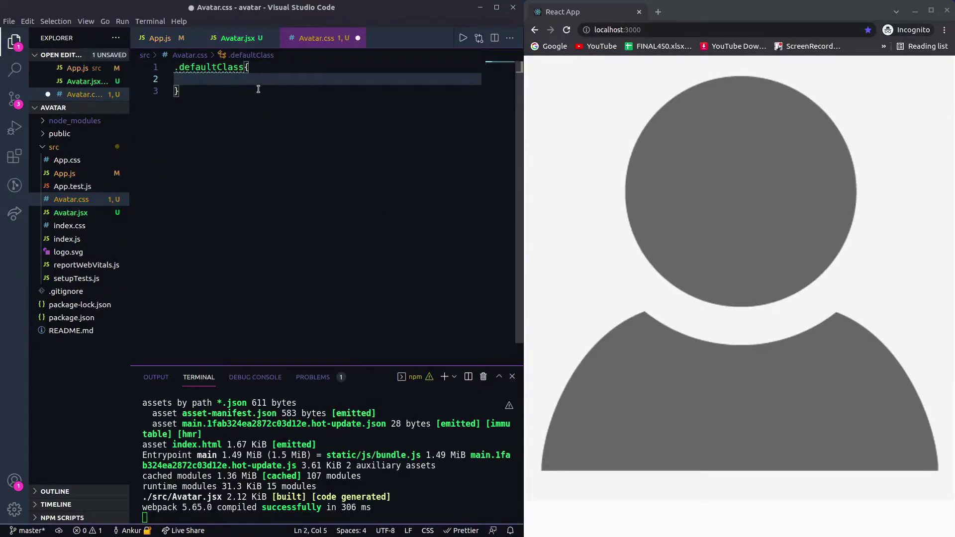
text(width)
key(Return)
text(40px;)
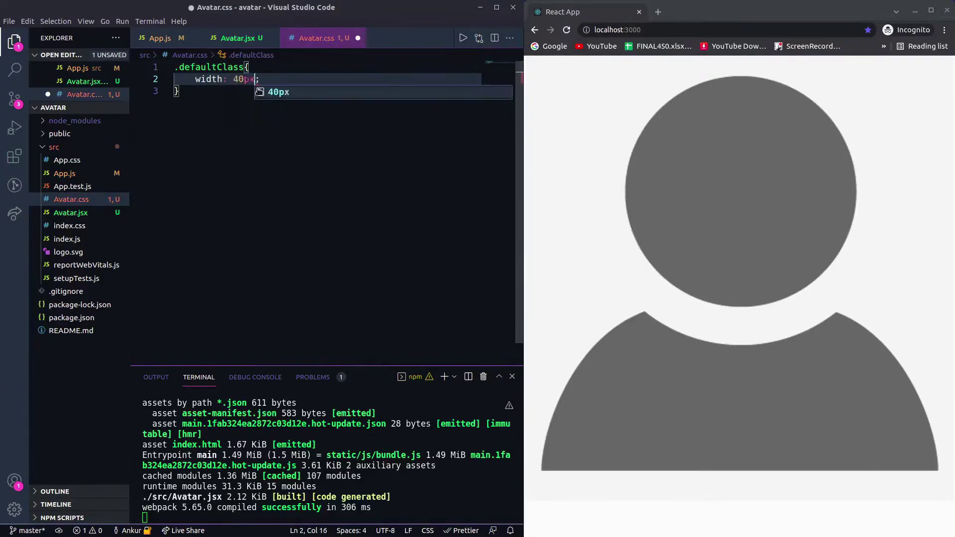
key(ctrl+s)
key(Left)
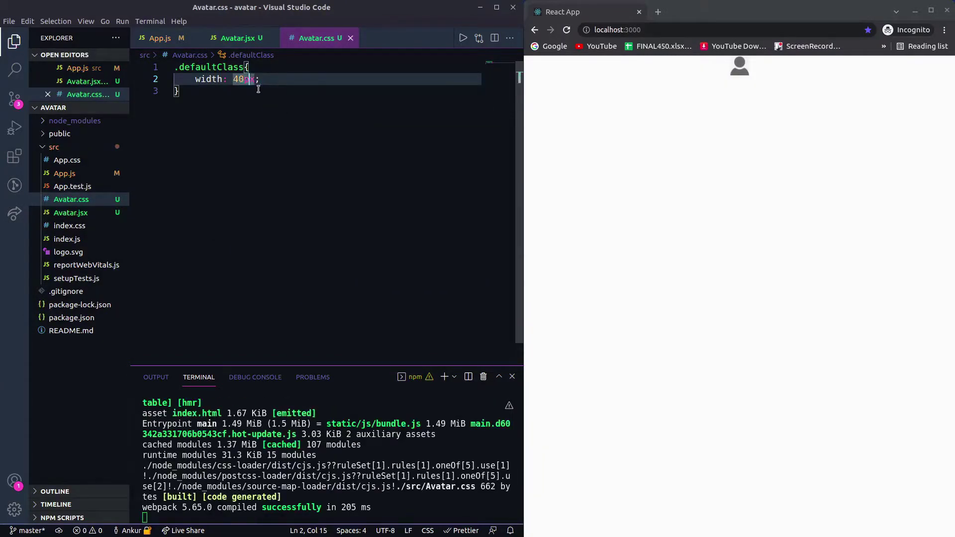
key(BackSpace)
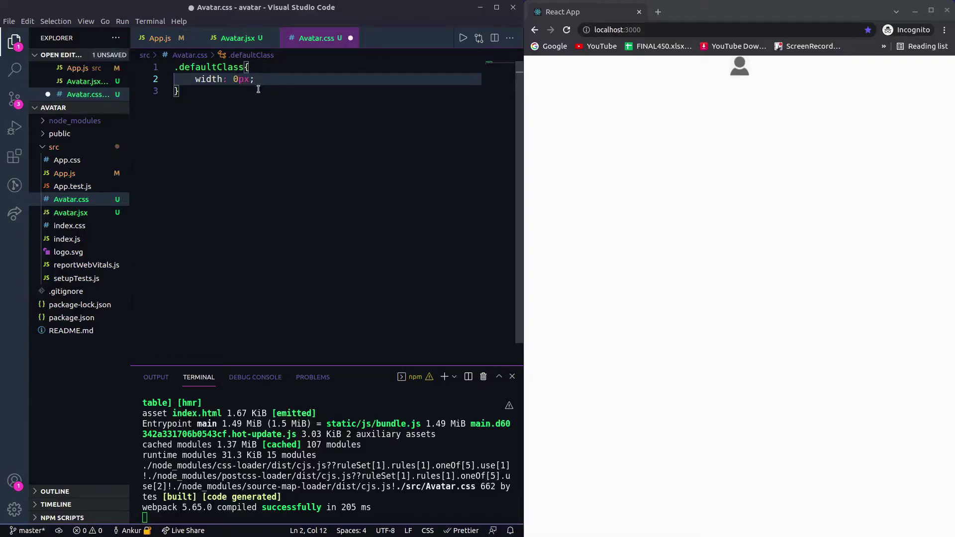
text(10)
key(ctrl+s)
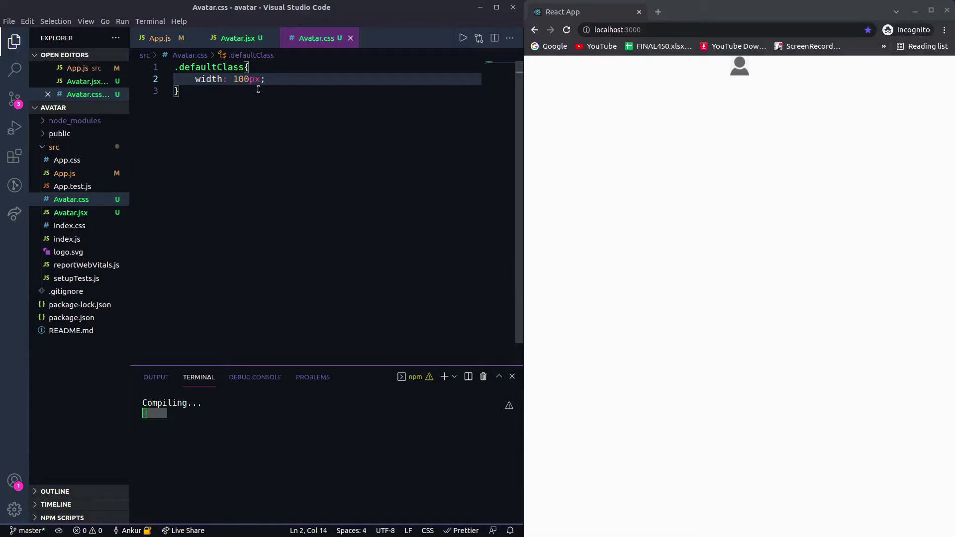
Add border-radius: 50% to the .defaultClass rule.
key(End)
key(Return)
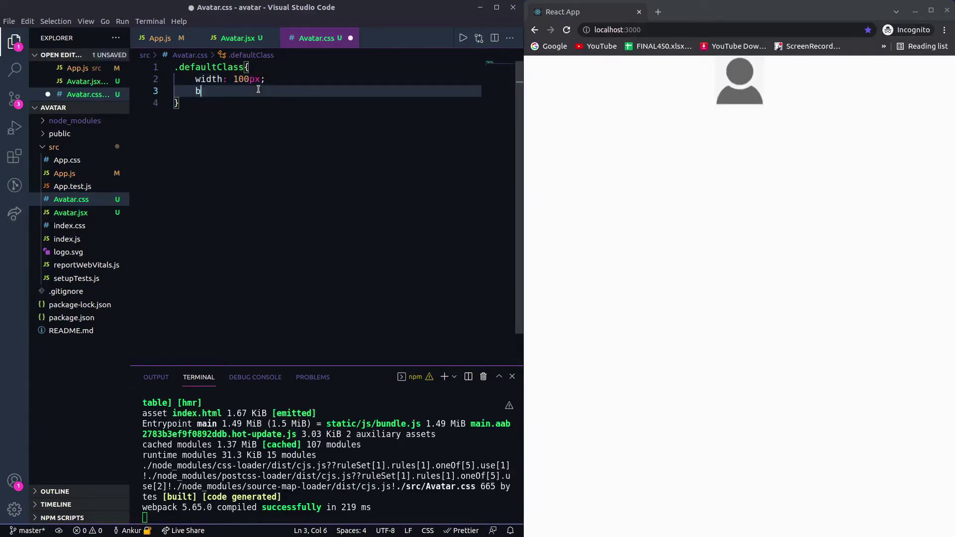
text(order)
key(Down)
key(Return)
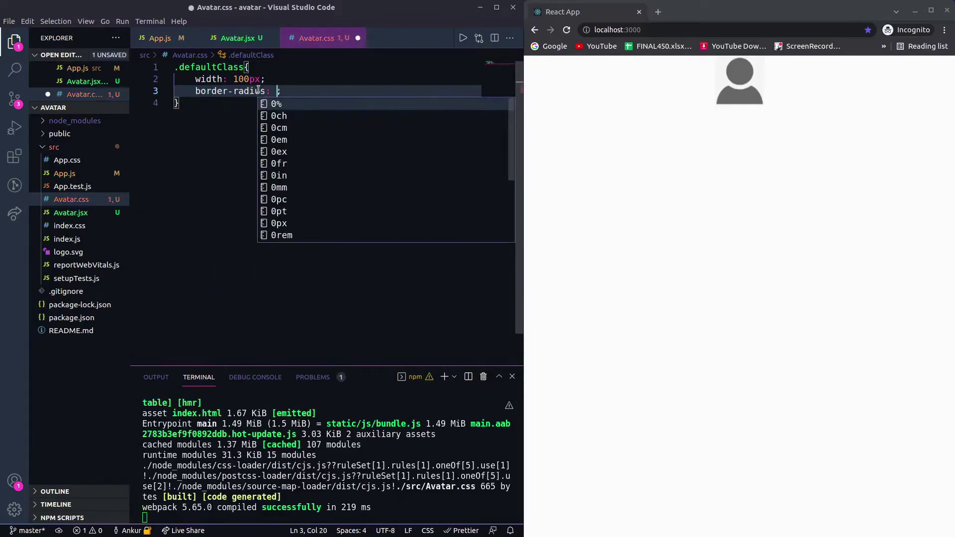
text(50%;)
Add object-fit: fill to the .defaultClass rule and save.
key(Return)
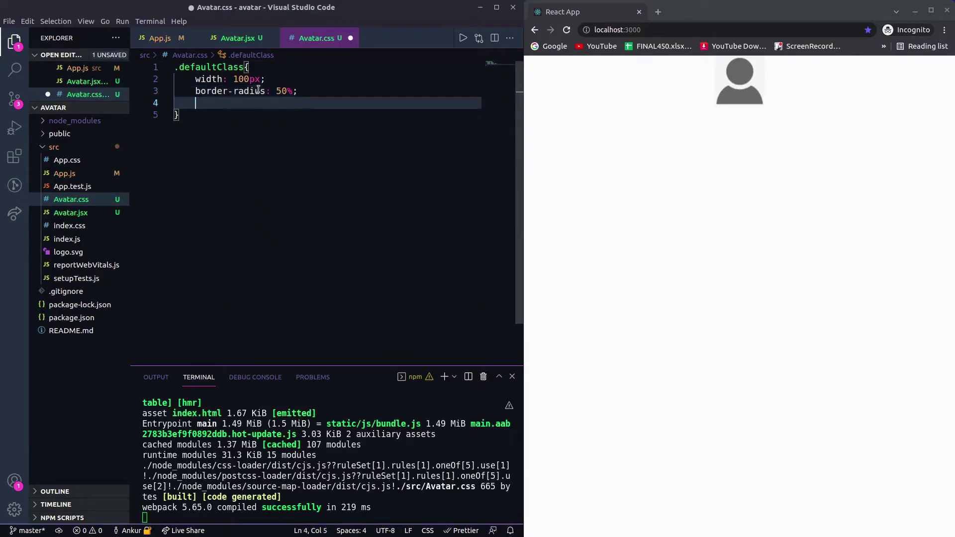
text(obj)
key(Return)
key(Escape)
key(Down)
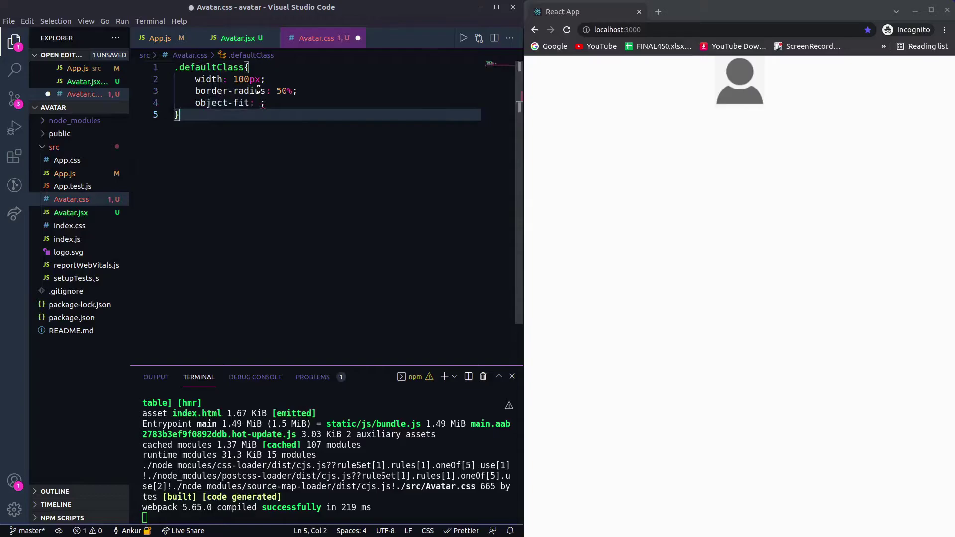
key(ctrl+z)
key(ctrl+space)
key(Return)
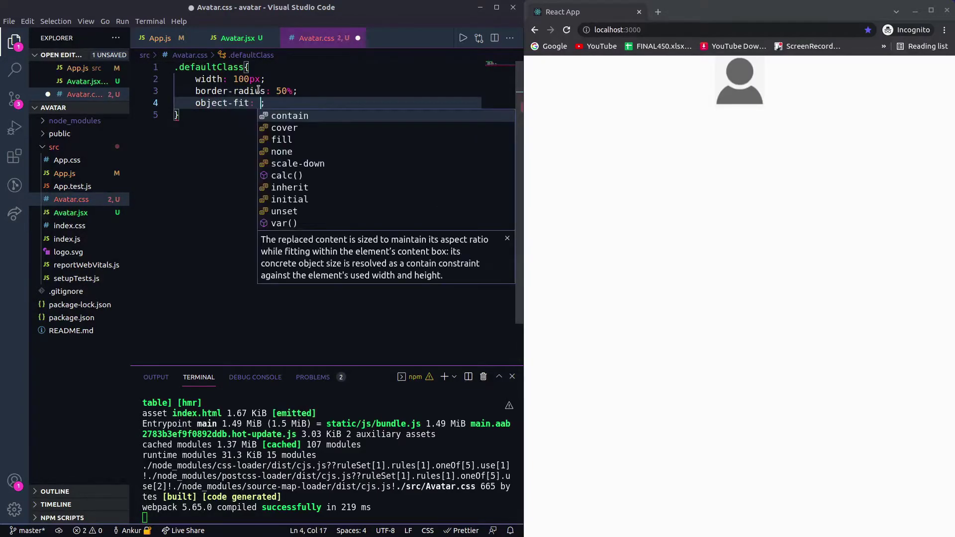
key(Down)
key(Down)
key(Return)
key(ctrl+s)
key(Down)
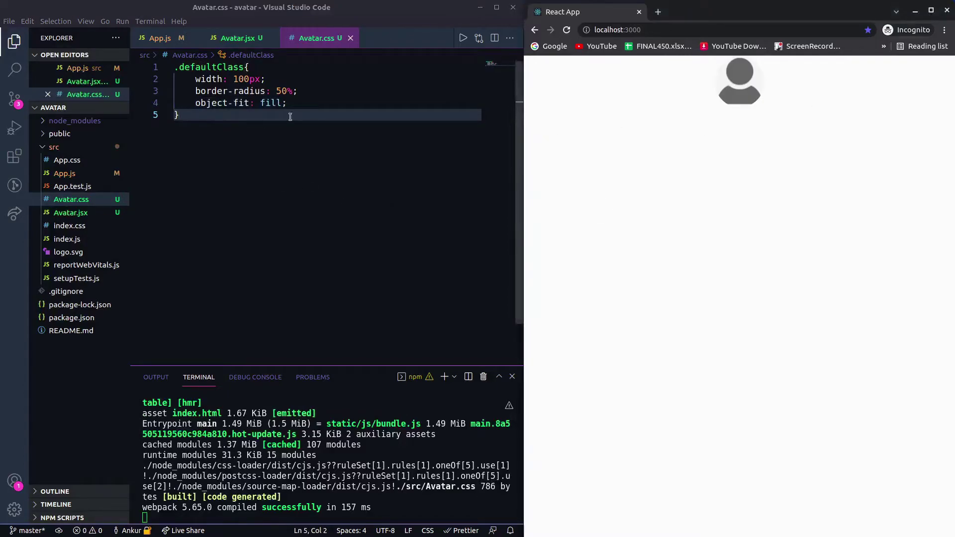
Add border: 1px solid black to .defaultClass and save the stylesheet.
click(296, 103)
key(Return)
text(bor)
key(Down)
key(Up)
key(Down)
key(Up)
text(der)
key(Return)
text(1px solid bl)
key(Return)
key(ctrl+s)
click(314, 174)
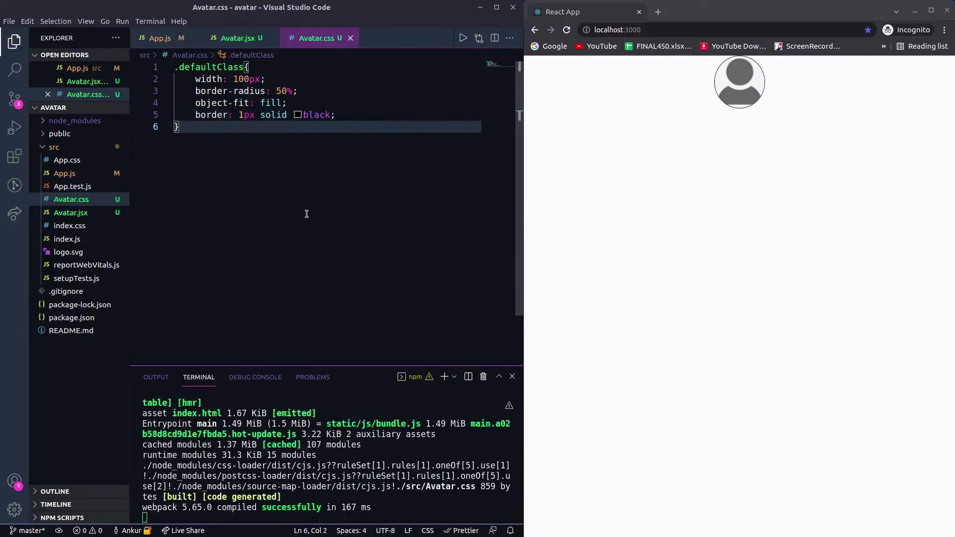
click(220, 41)
click(286, 162)
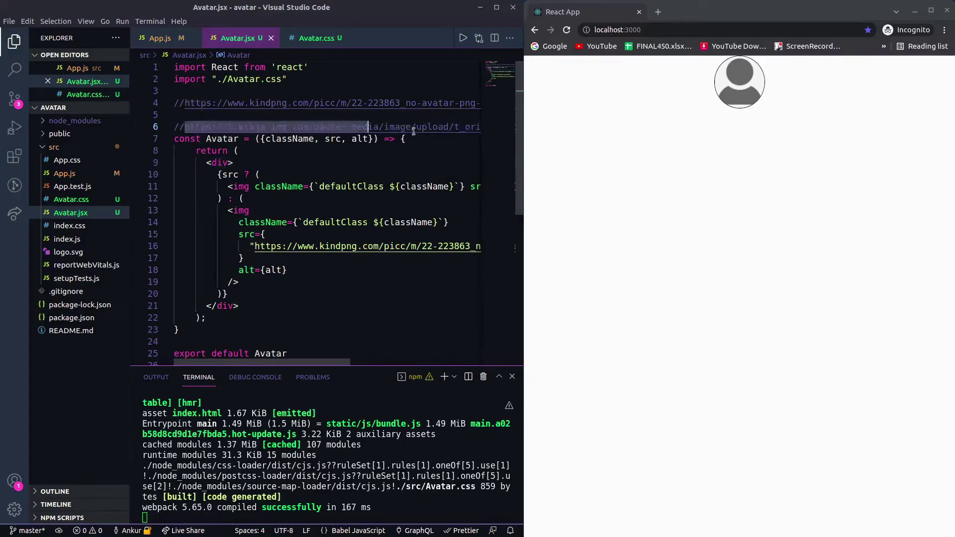
Pass the commented cartoon image URL as src to <Avatar /> in App.js, save, and check the preview.
drag(186, 127, 478, 128)
click(160, 38)
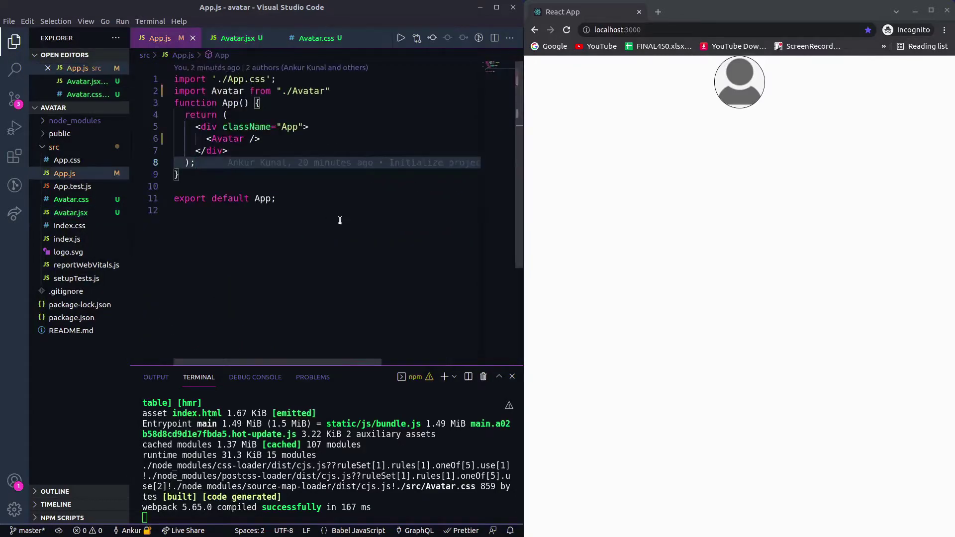
click(243, 139)
text(src= )
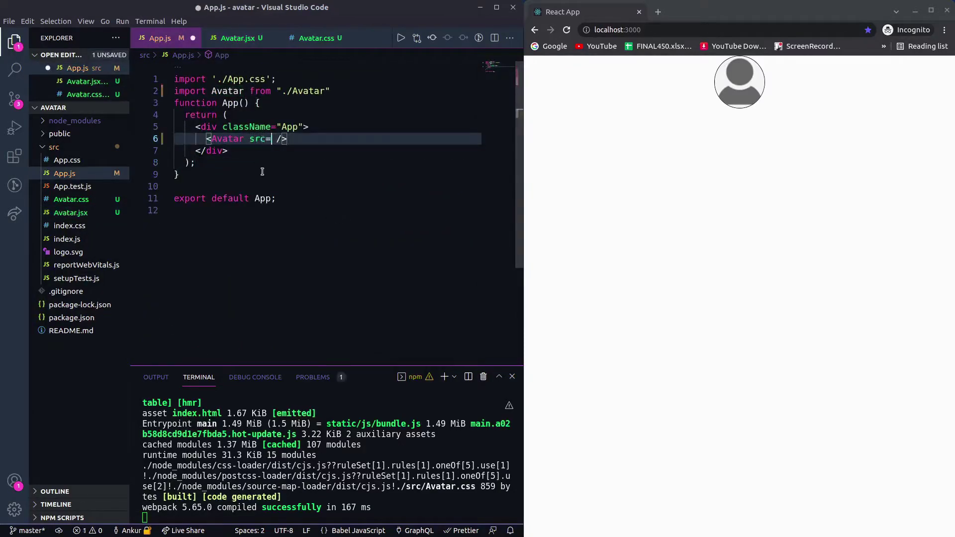
text(")
key(ctrl+v)
key(ctrl+s)
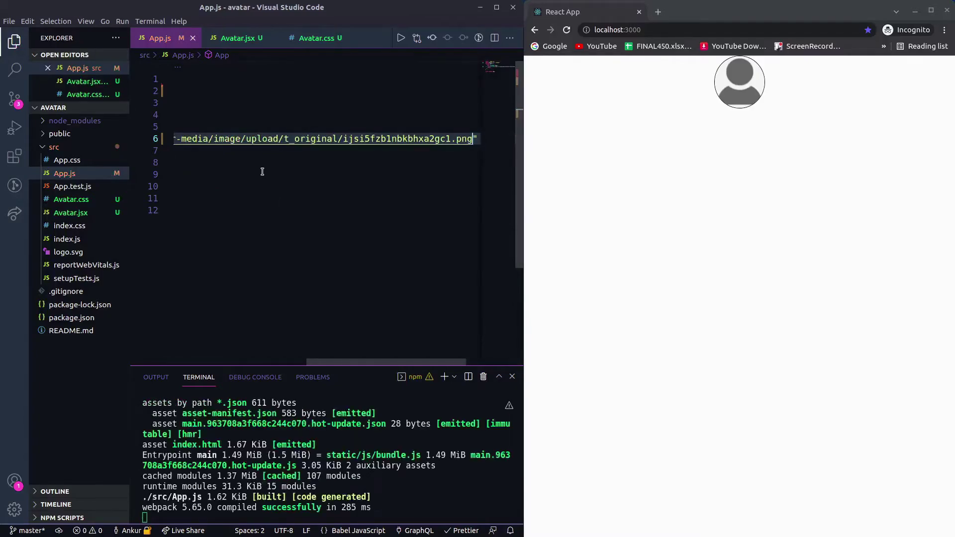
click(648, 180)
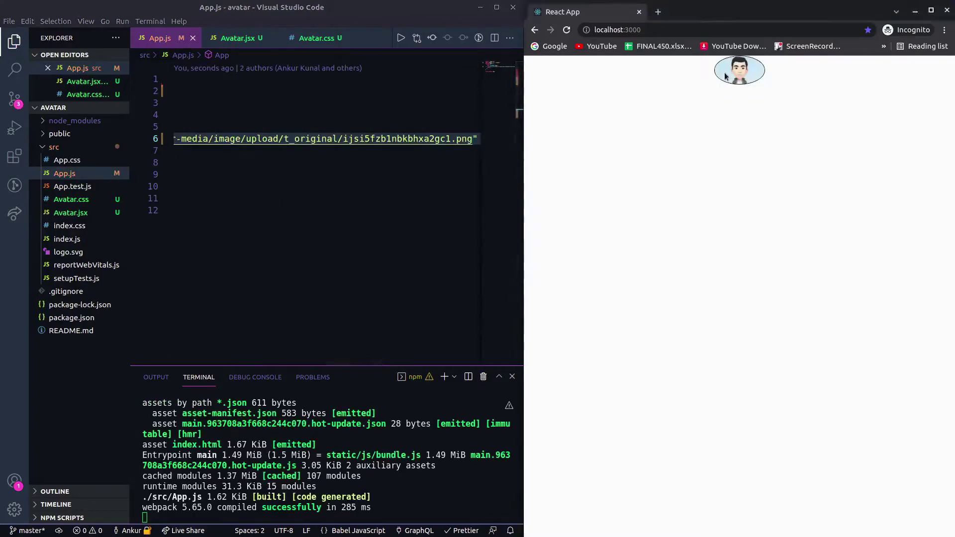
Add height: 100px below the width in Avatar.css's .defaultClass rule and save.
click(237, 37)
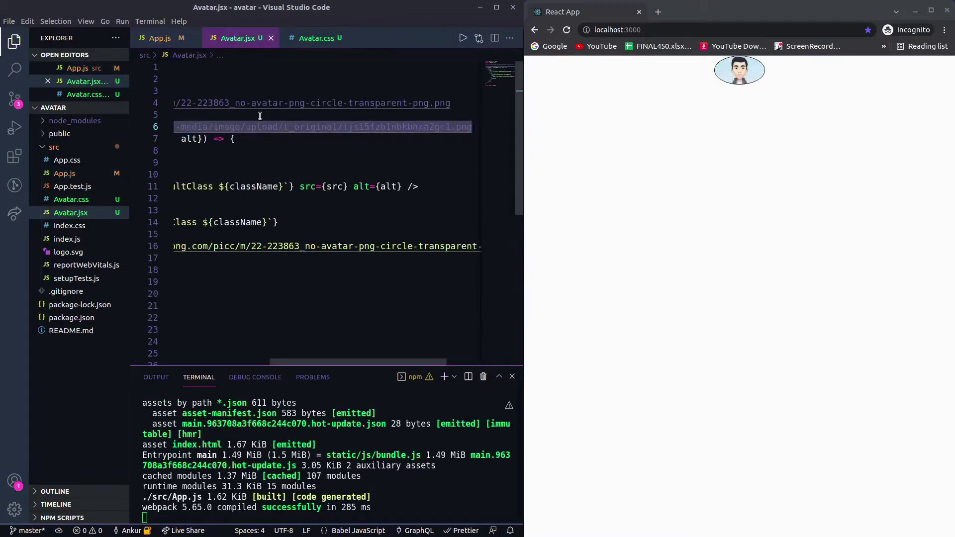
click(317, 37)
click(271, 83)
key(Return)
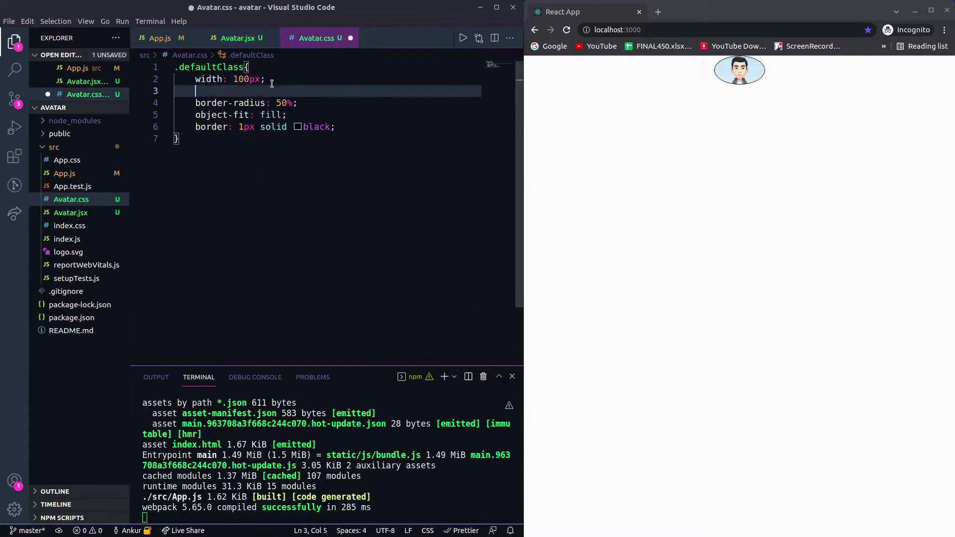
text(height)
key(Return)
text(100px;)
key(ctrl+s)
click(277, 199)
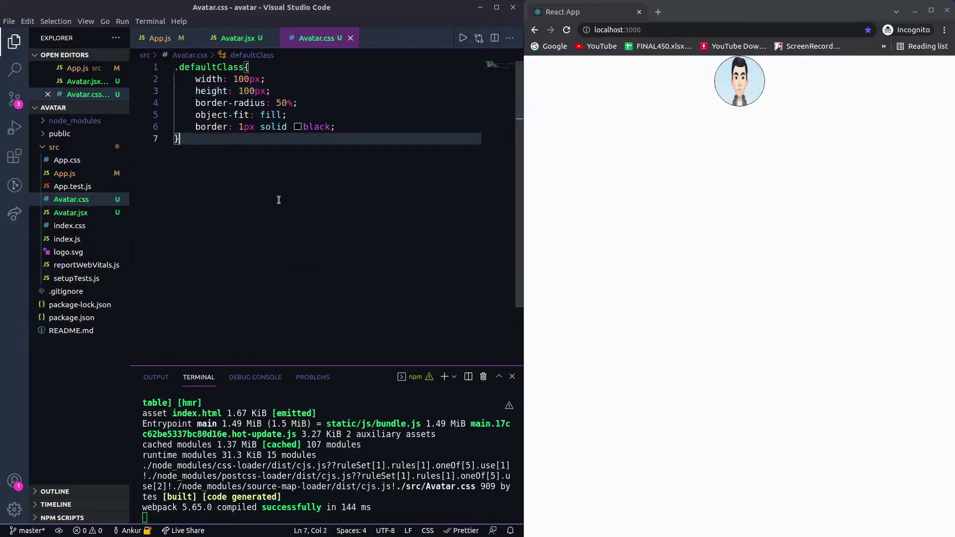
Change object-fit from fill to contain and save the stylesheet.
double_click(256, 114)
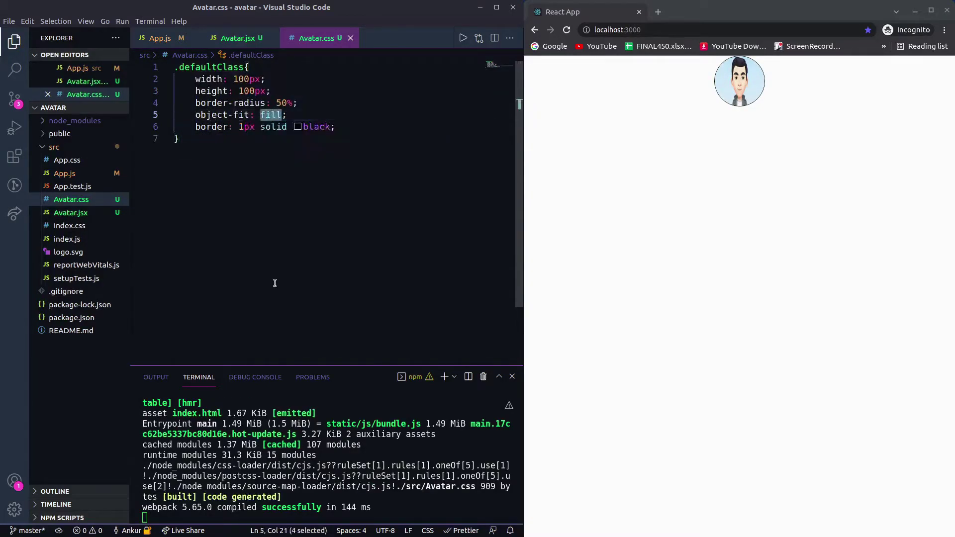
key(BackSpace)
key(ctrl+space)
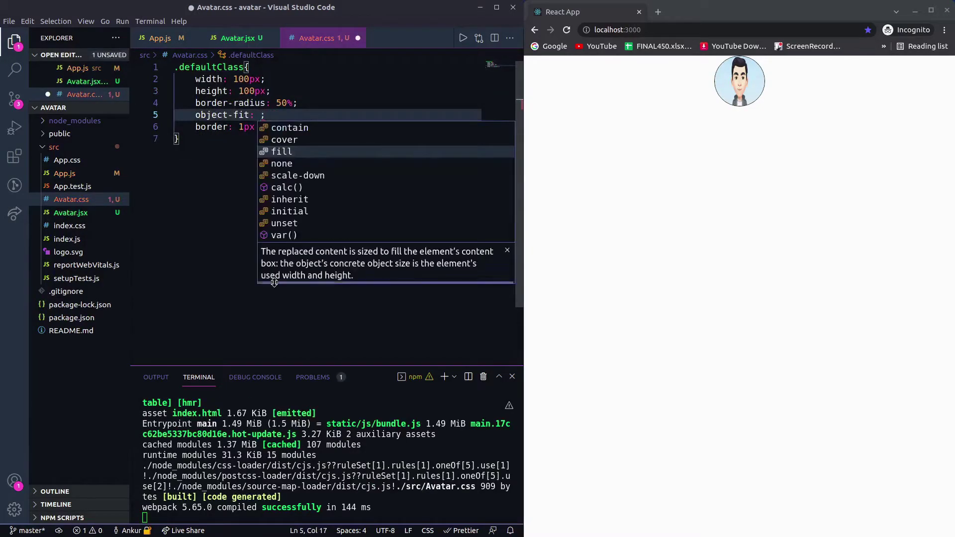
key(Up)
key(Up)
key(Return)
key(ctrl+s)
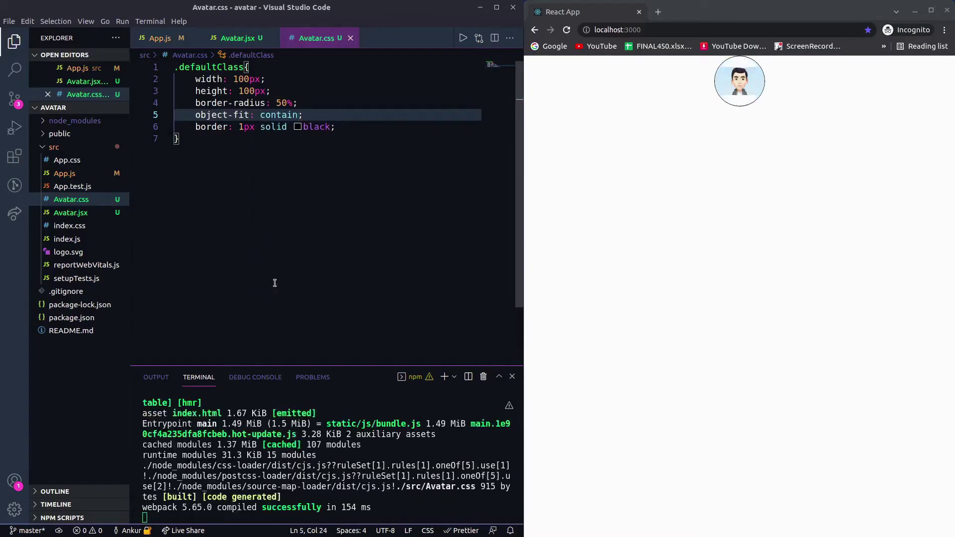
click(274, 283)
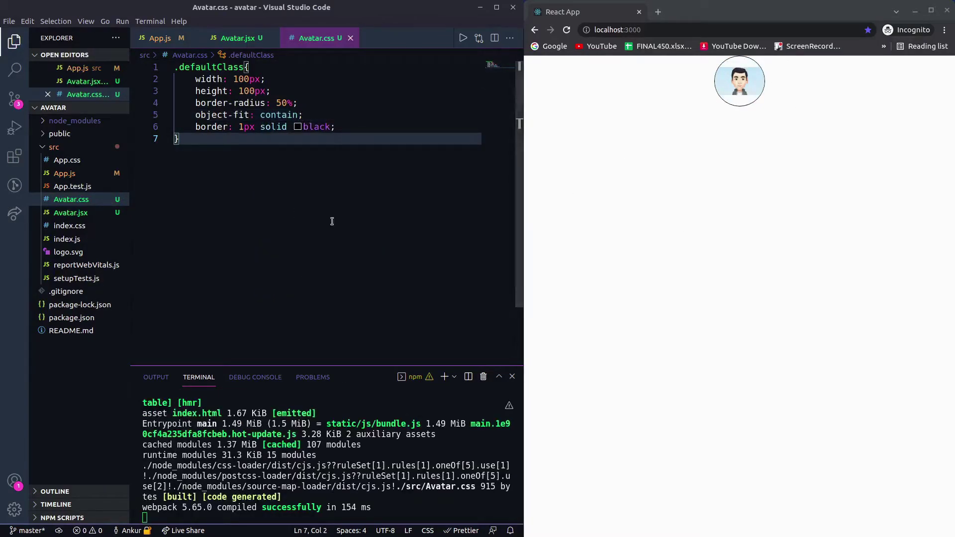
Add alt="avatar" to the <Avatar /> tag in App.js and save.
key(ctrl+Tab)
scroll(272, 231, left, 5)
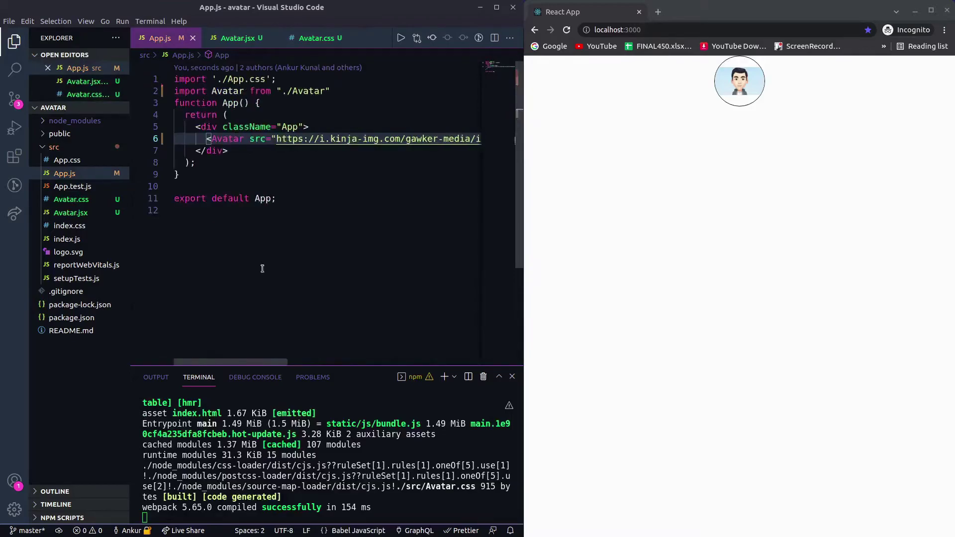
click(354, 174)
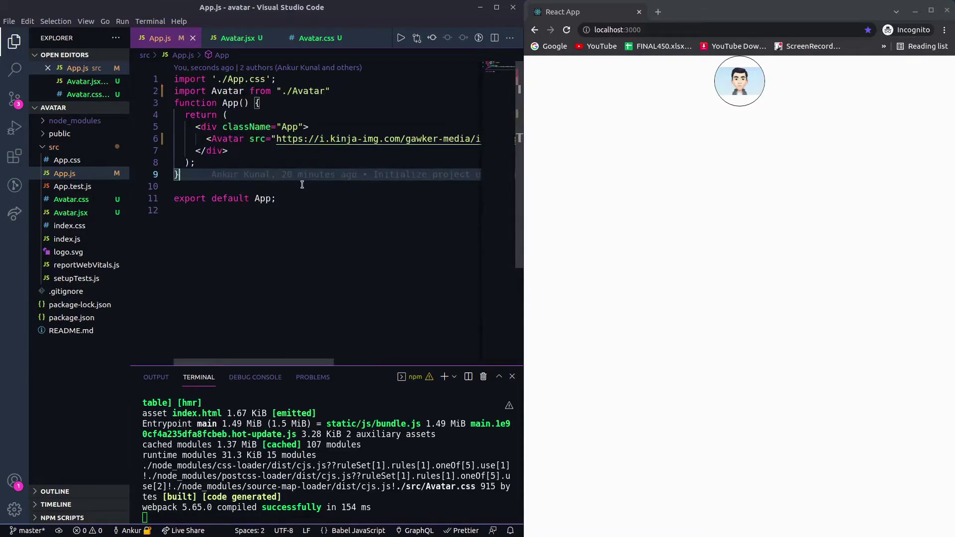
scroll(304, 234, right, 5)
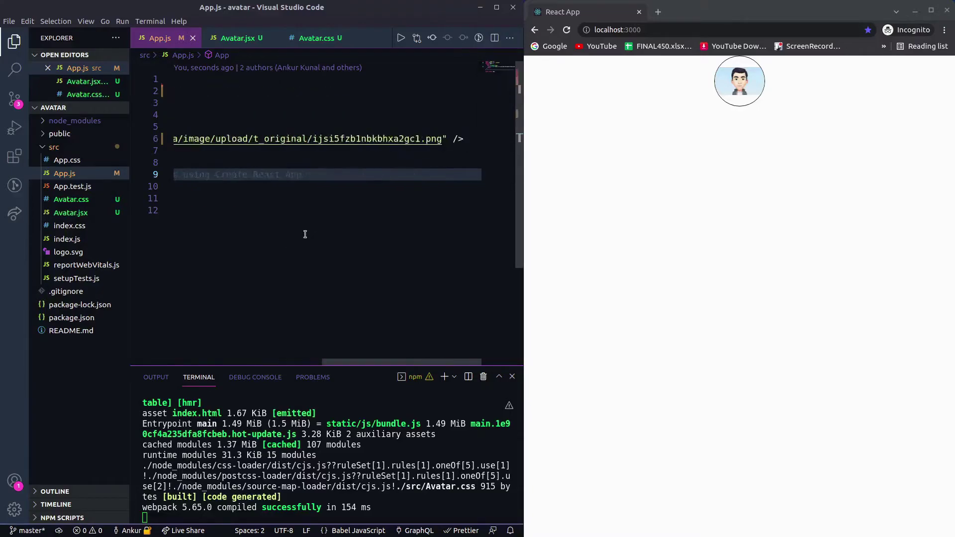
click(450, 145)
text(alt=")
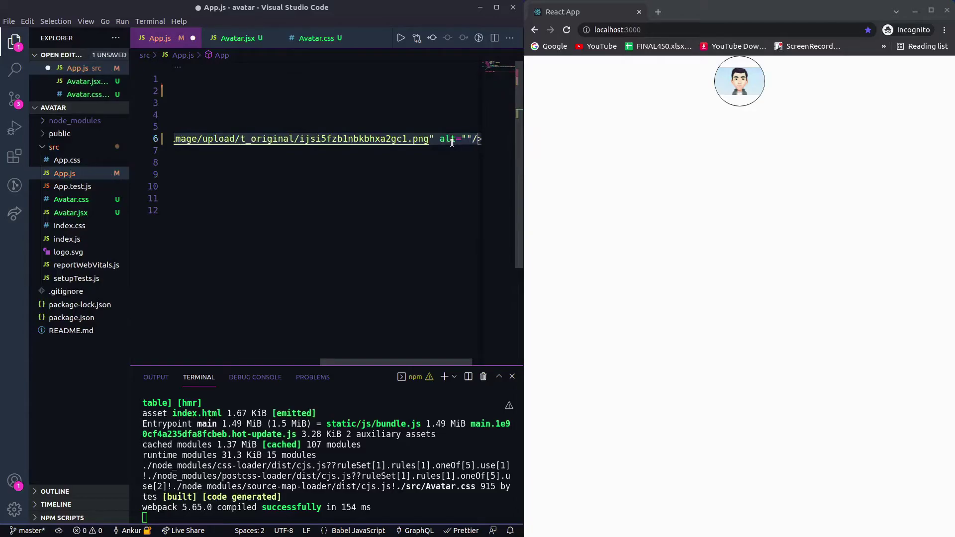
text(avatr)
text(r)
key(ctrl+s)
key(Home)
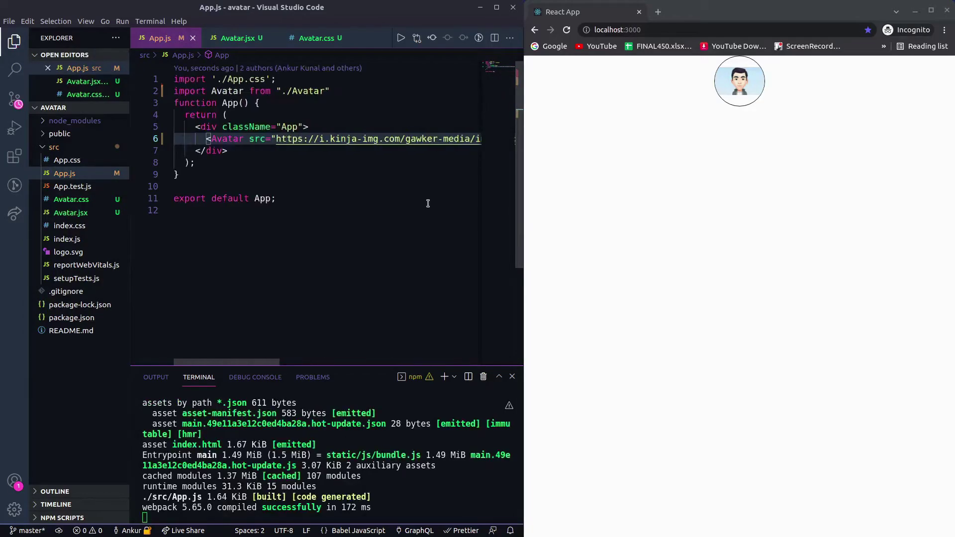
click(317, 38)
click(237, 37)
scroll(286, 168, down, 4)
scroll(295, 172, up, 2)
scroll(298, 180, right, 3)
scroll(298, 179, left, 3)
scroll(303, 192, up, 1)
scroll(305, 193, up, 1)
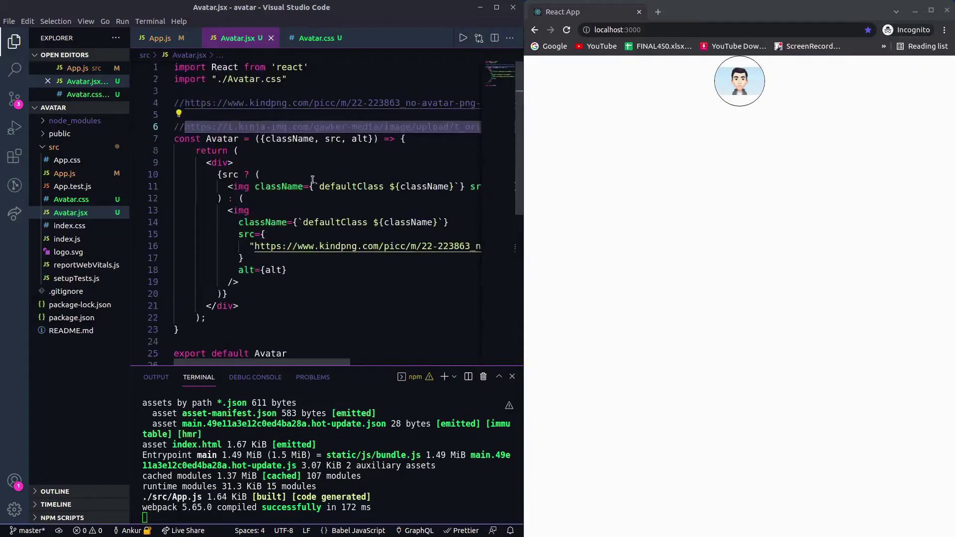
Add ...props to the Avatar component's destructured parameters after alt.
click(368, 140)
text(, )
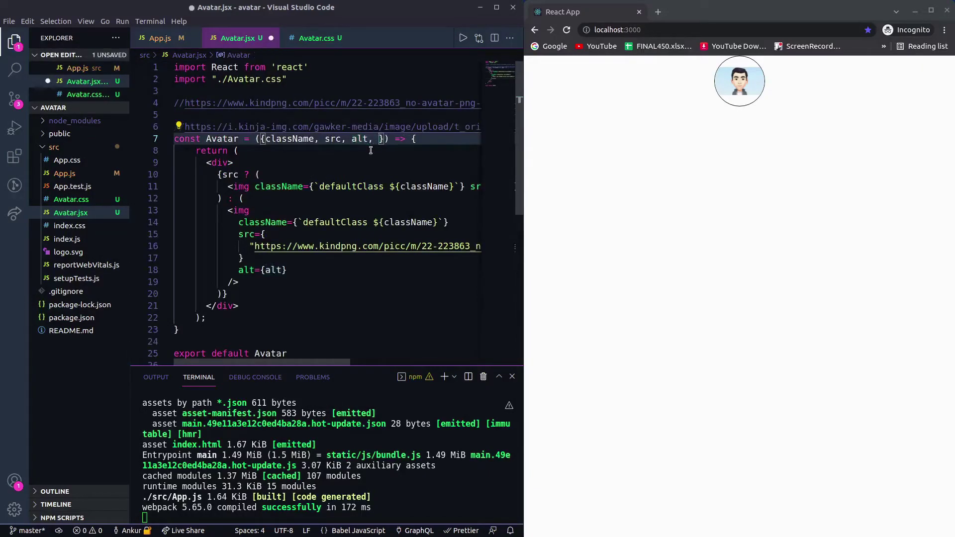
text(...po)
key(BackSpace)
text(rops)
key(Escape)
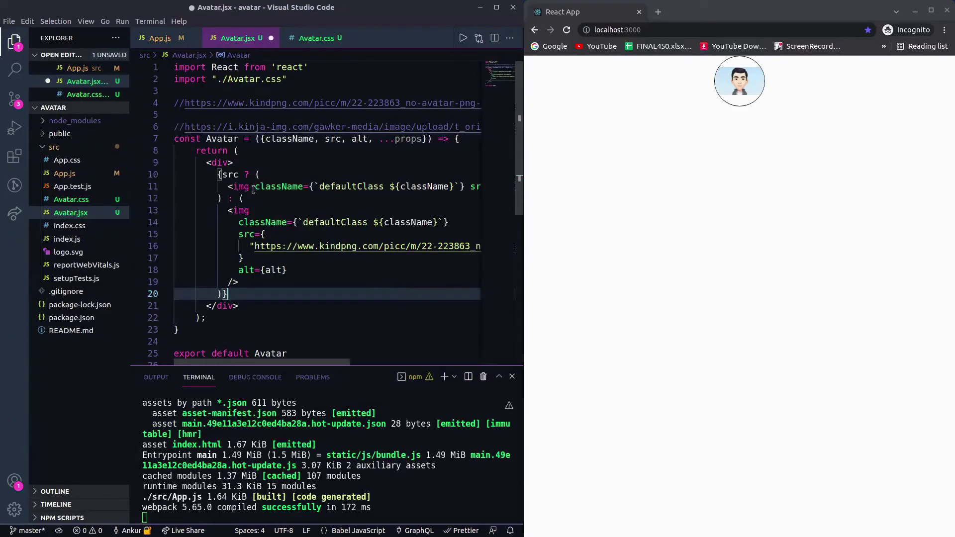
Spread {...props} onto both img tags in Avatar.jsx and save.
click(253, 188)
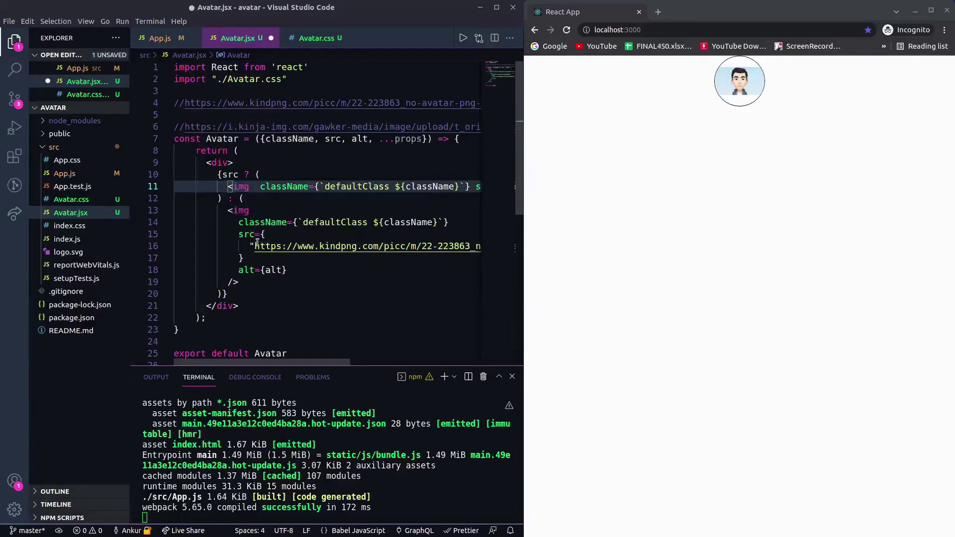
text({...p)
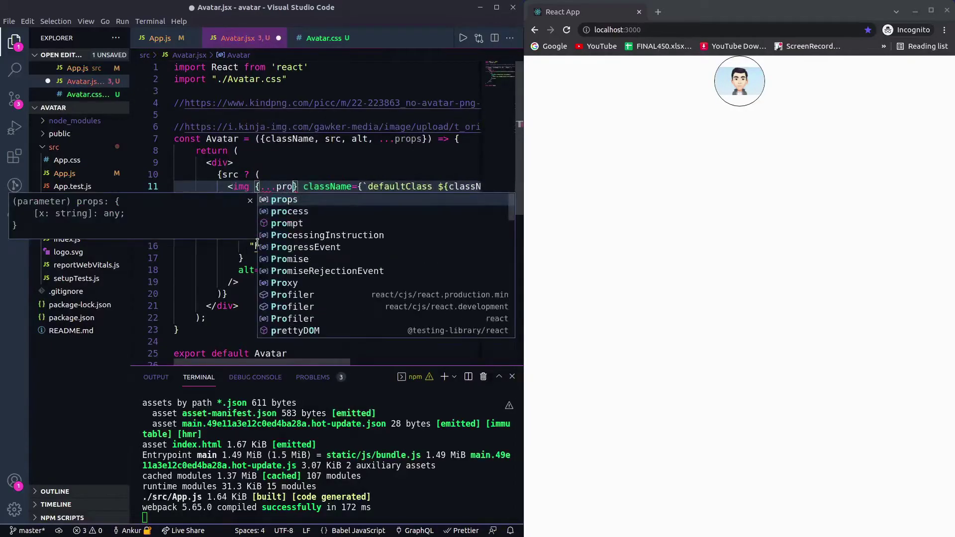
text(rops)
click(298, 294)
drag(255, 187, 307, 187)
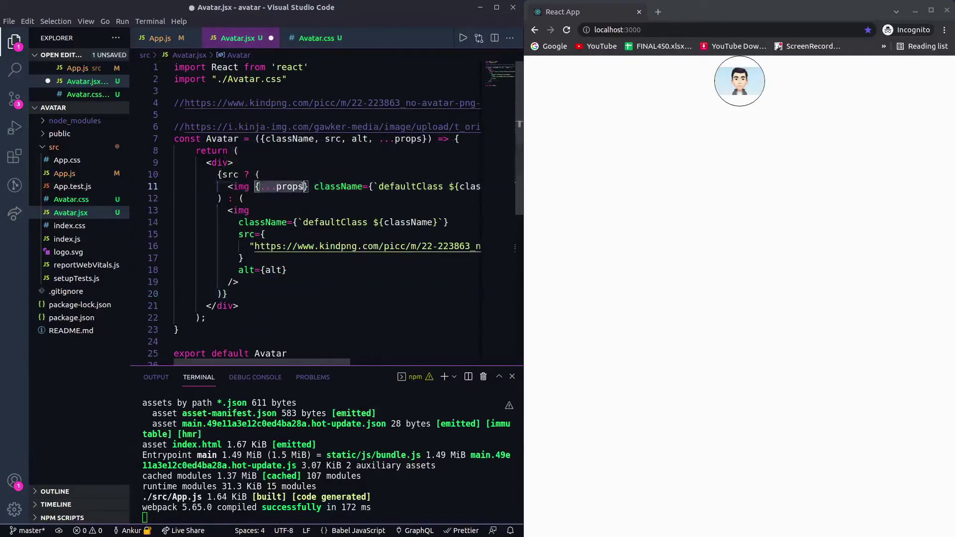
click(258, 213)
text({...props})
key(ctrl+s)
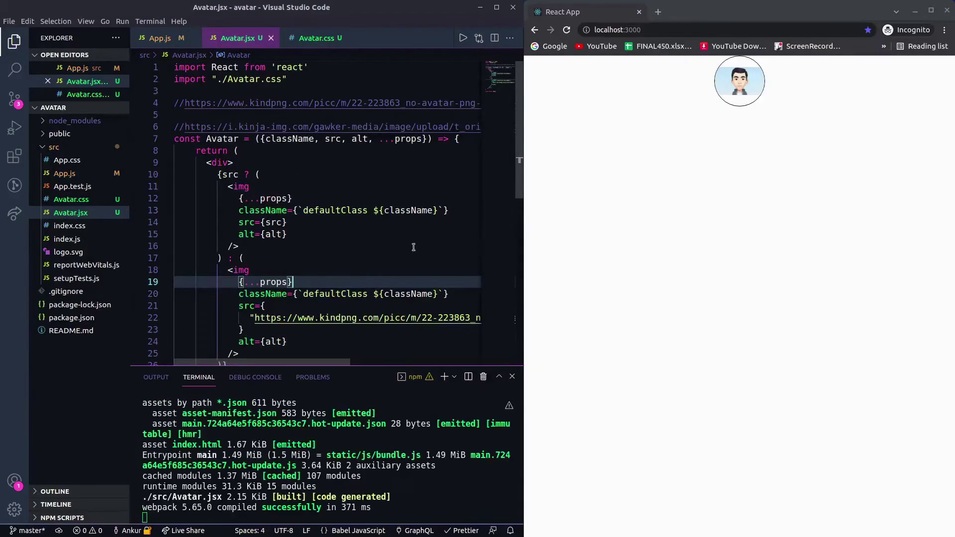
scroll(312, 177, down, 3)
Insert junk 'asdsd' into the Avatar src URL in App.js and save so only the alt text renders.
click(311, 178)
key(ctrl+Tab)
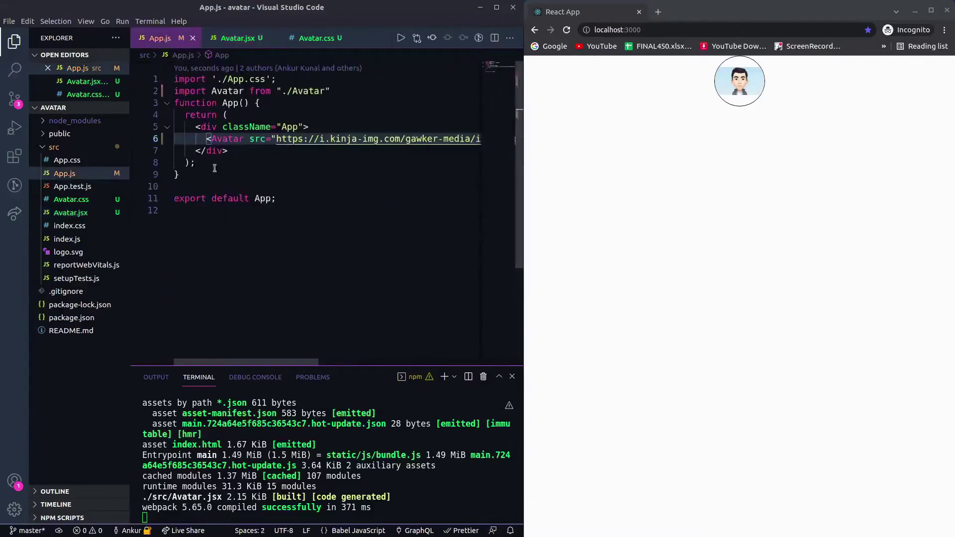
scroll(335, 206, right, 3)
scroll(336, 207, right, 2)
scroll(335, 208, right, 2)
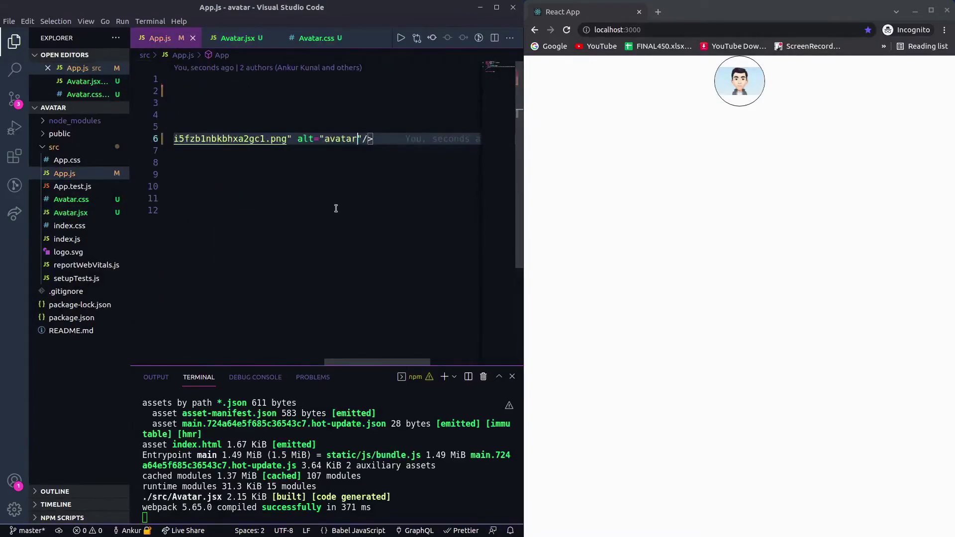
scroll(335, 208, left, 3)
scroll(335, 208, left, 3)
scroll(335, 209, right, 4)
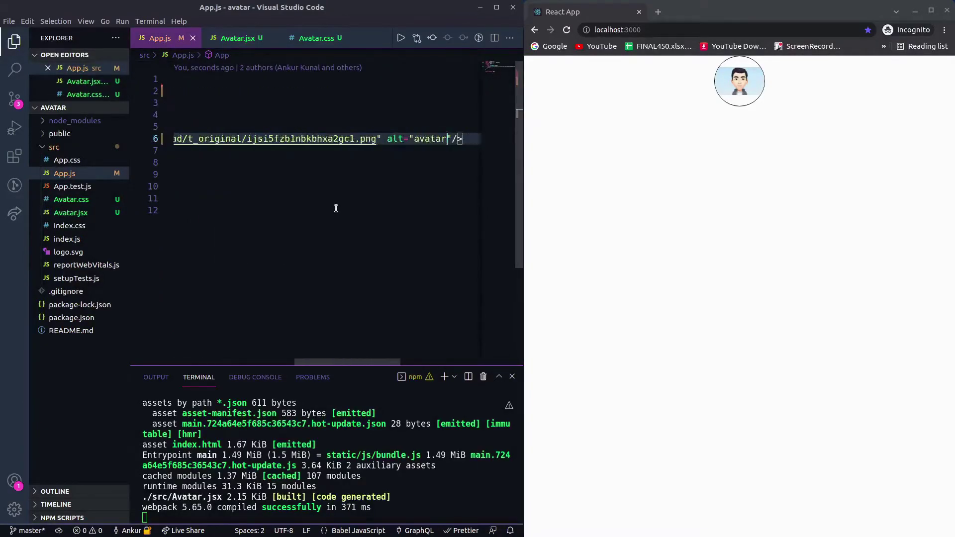
scroll(334, 209, right, 1)
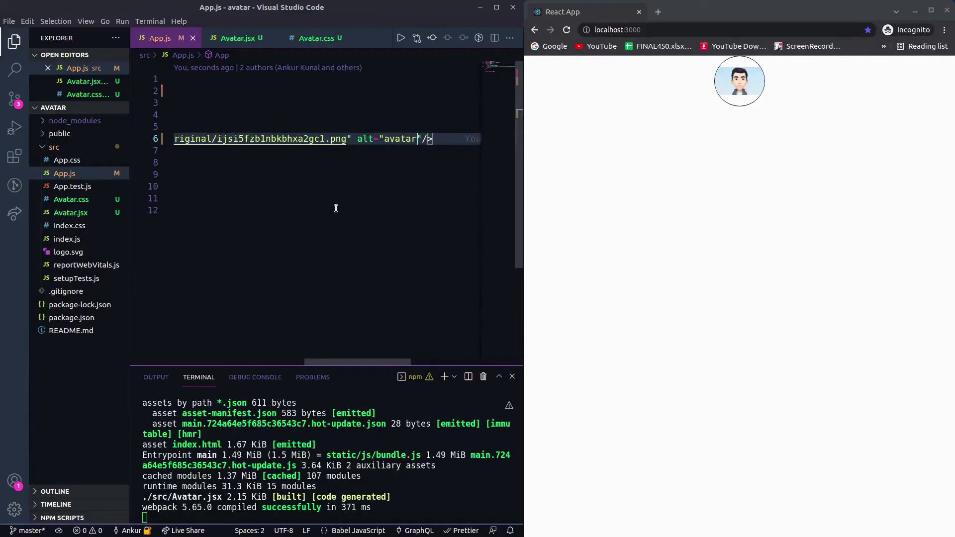
scroll(335, 208, left, 3)
scroll(335, 207, right, 5)
scroll(335, 207, left, 1)
scroll(279, 191, left, 2)
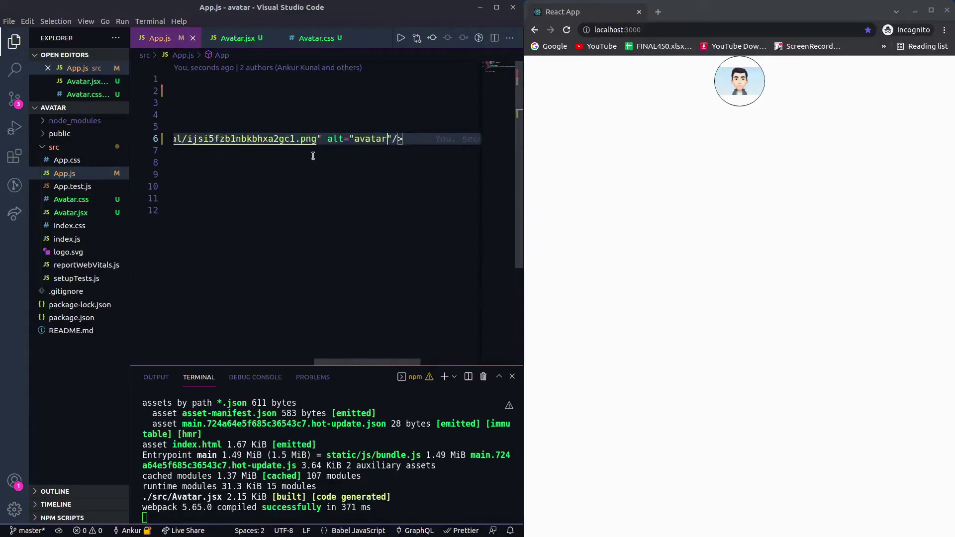
scroll(309, 176, left, 2)
scroll(305, 169, left, 3)
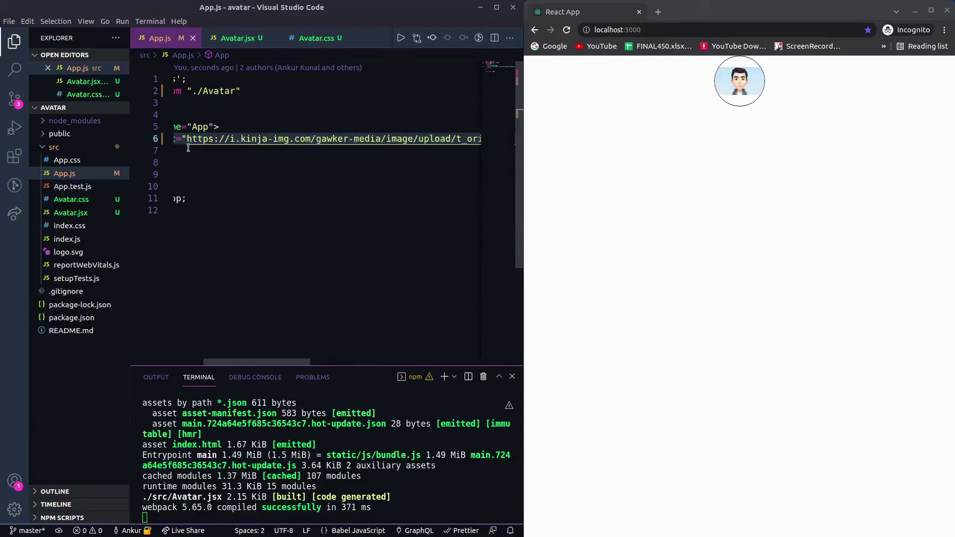
scroll(276, 135, right, 5)
scroll(283, 138, right, 2)
scroll(314, 146, left, 2)
text(asdsd2gc1.png" alt="avatar"/)
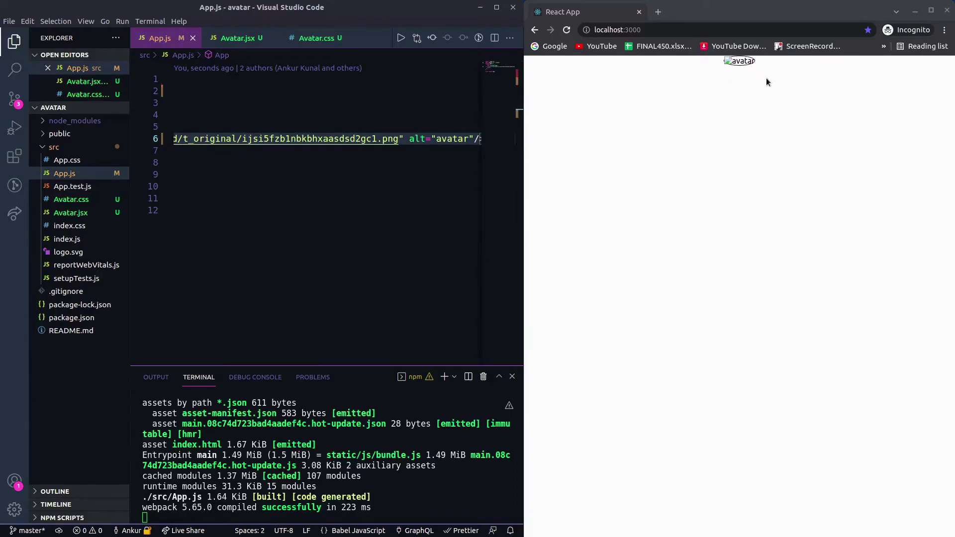
Add an onError={handleOnError} attribute to the img in Avatar.jsx.
click(330, 194)
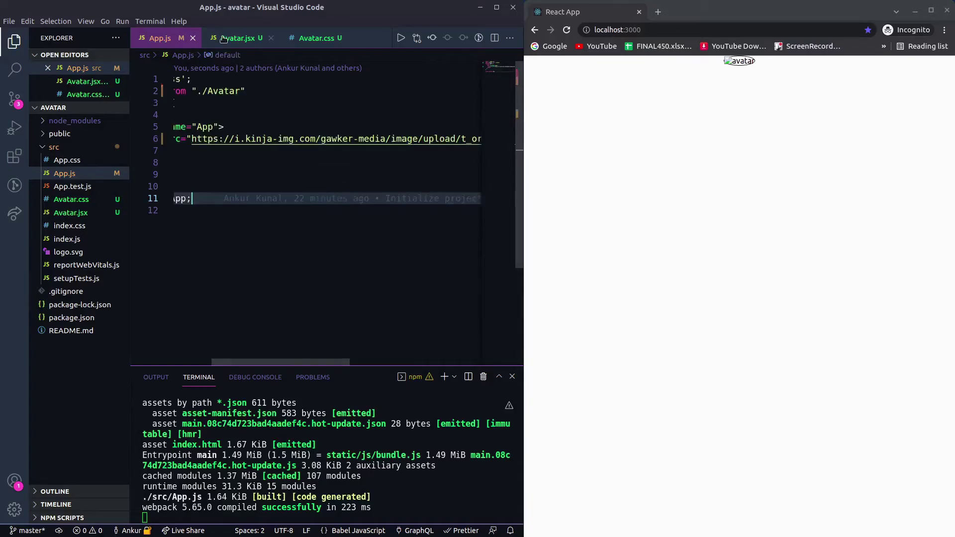
click(236, 37)
click(294, 147)
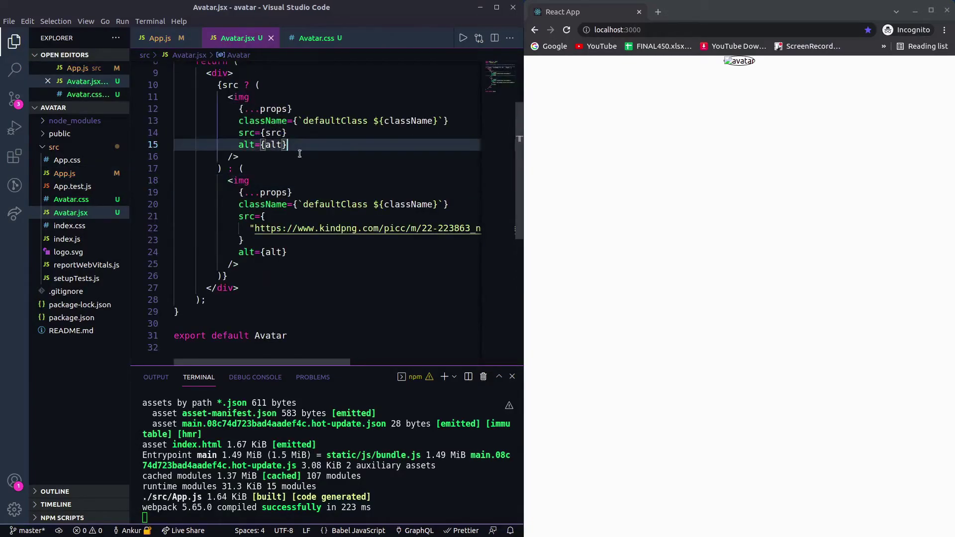
key(Return)
text(onEror)
key(Return)
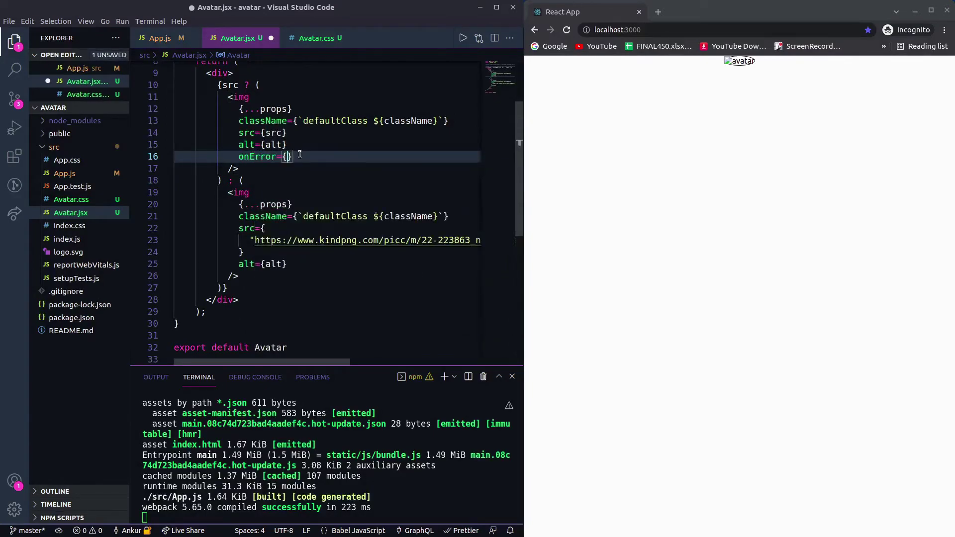
text(ndleOnE)
text(rror)
key(Down)
scroll(340, 142, up, 3)
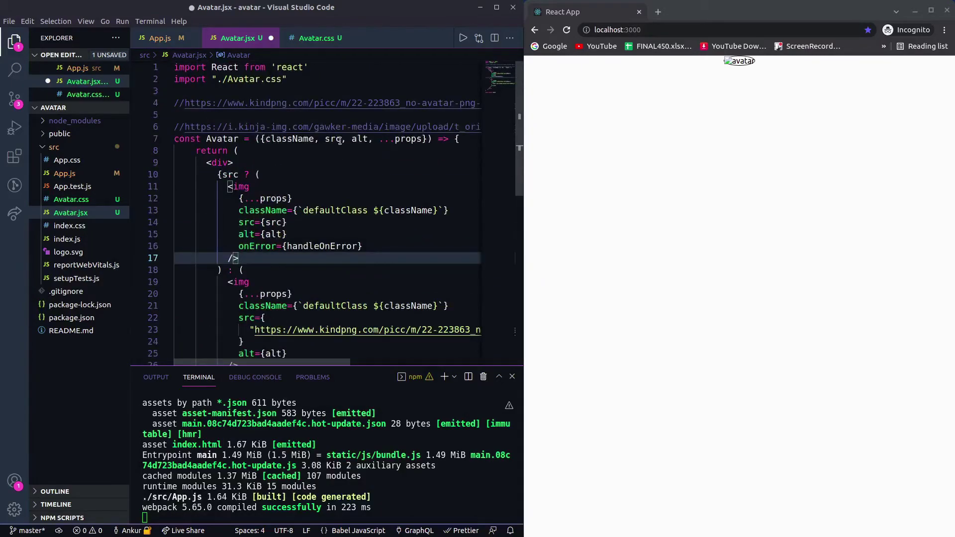
Define handleOnError setting e.target.src to the default no-avatar URL, format and save.
click(461, 141)
key(Return)
text(srt )
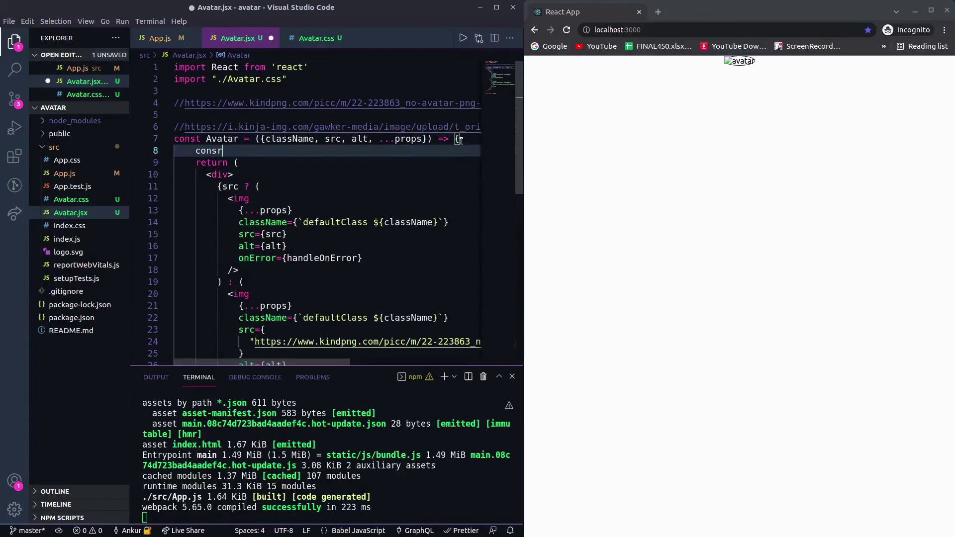
text(handleOn)
key(Tab)
text(= (e) )
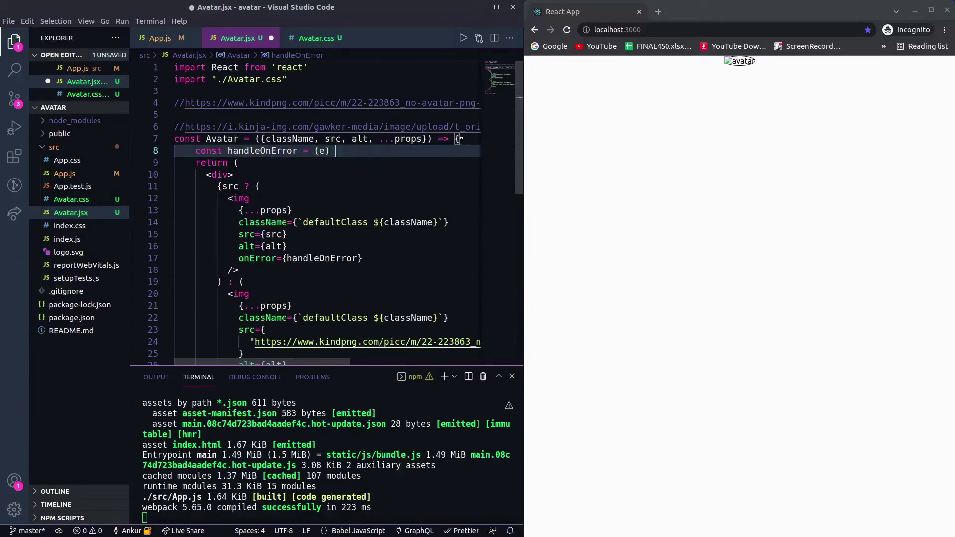
text(=> {)
key(Return)
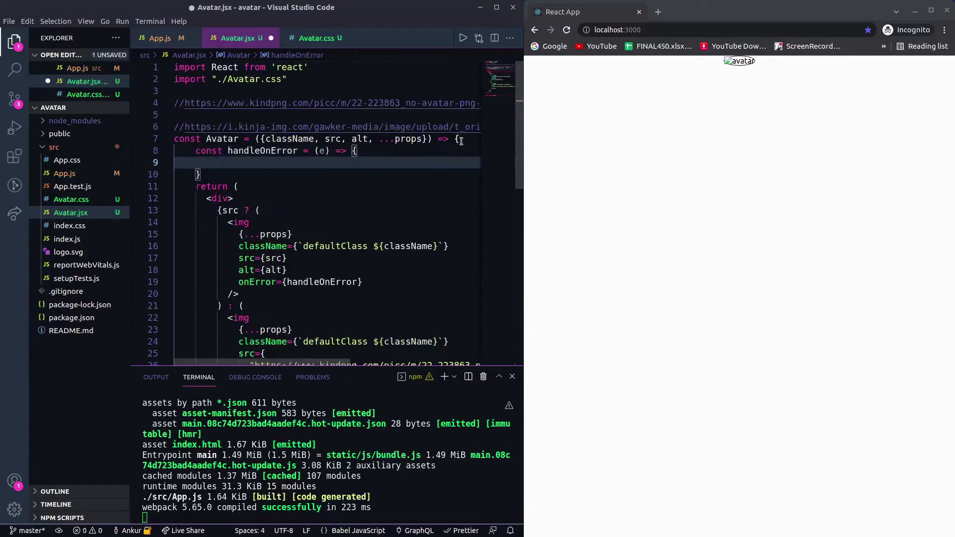
text(e.)
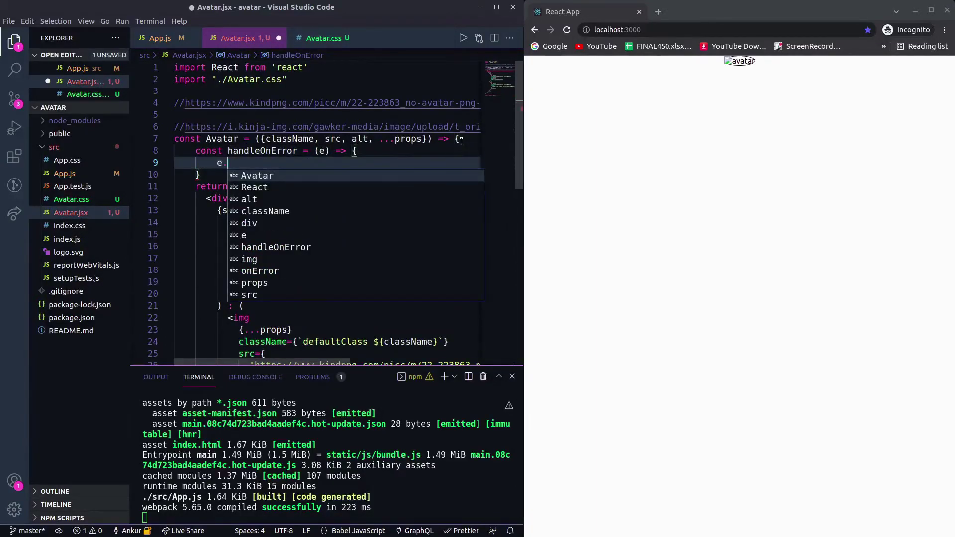
text(target.s)
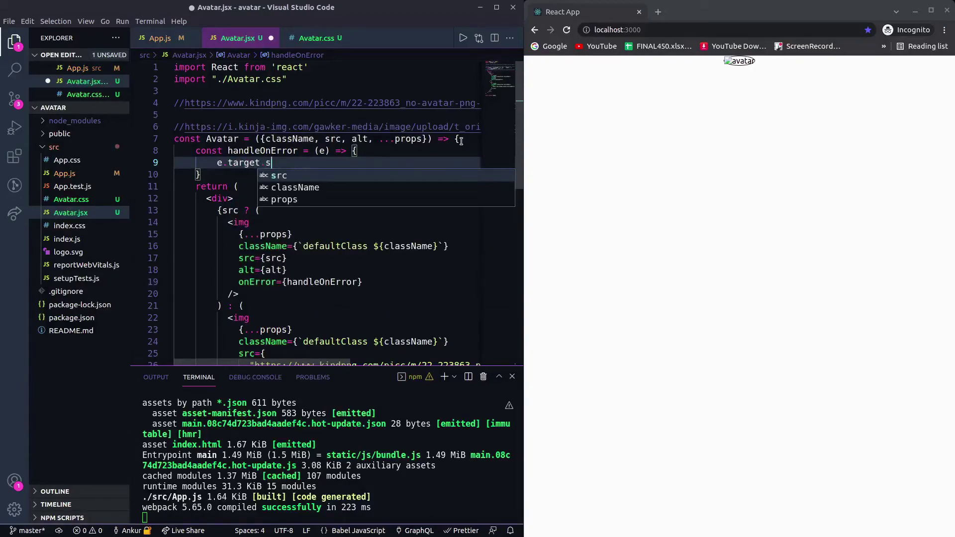
text(rc =)
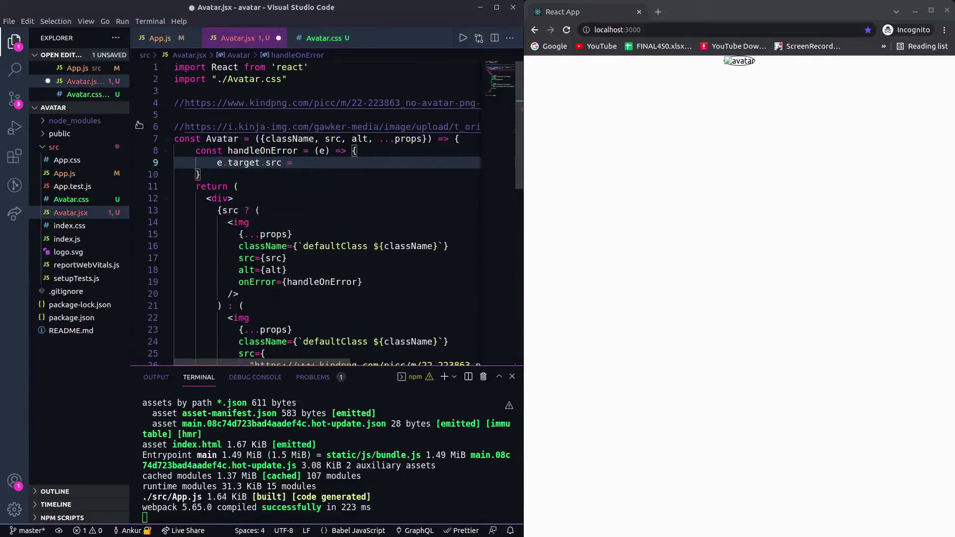
drag(184, 103, 496, 106)
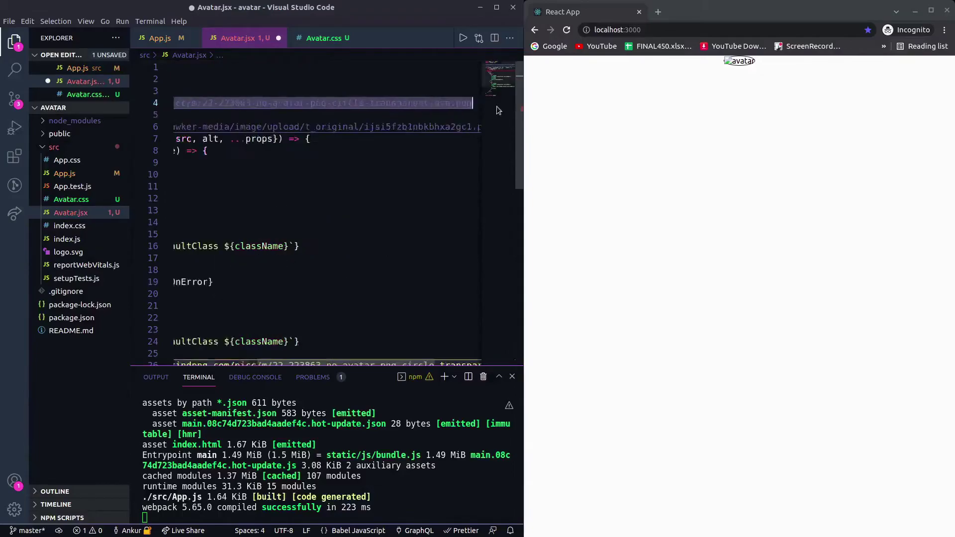
click(318, 163)
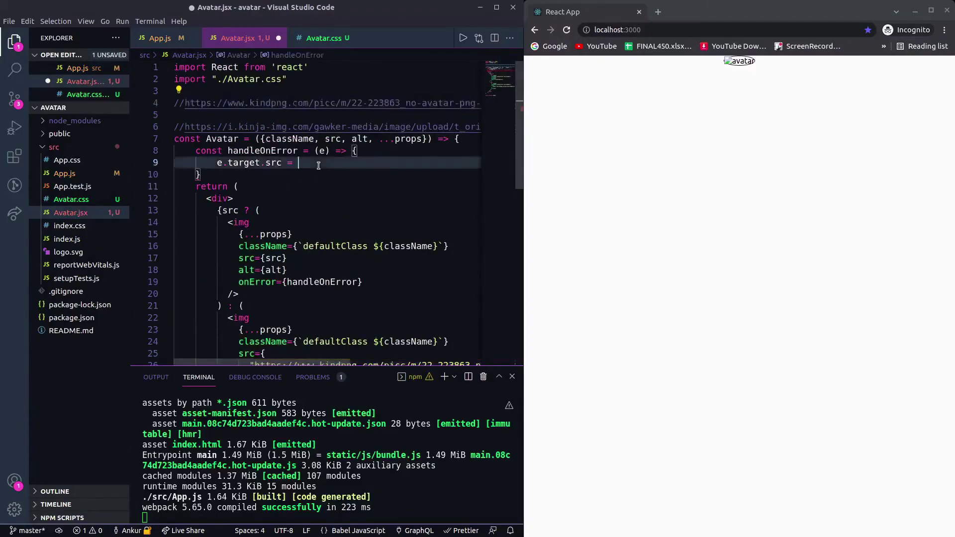
key(ctrl+v)
key(shift+alt+f)
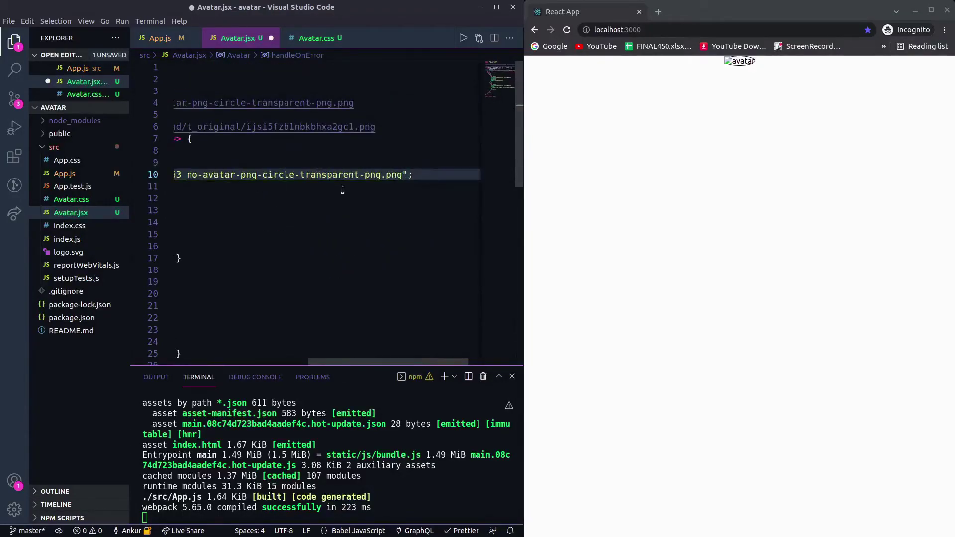
key(ctrl+s)
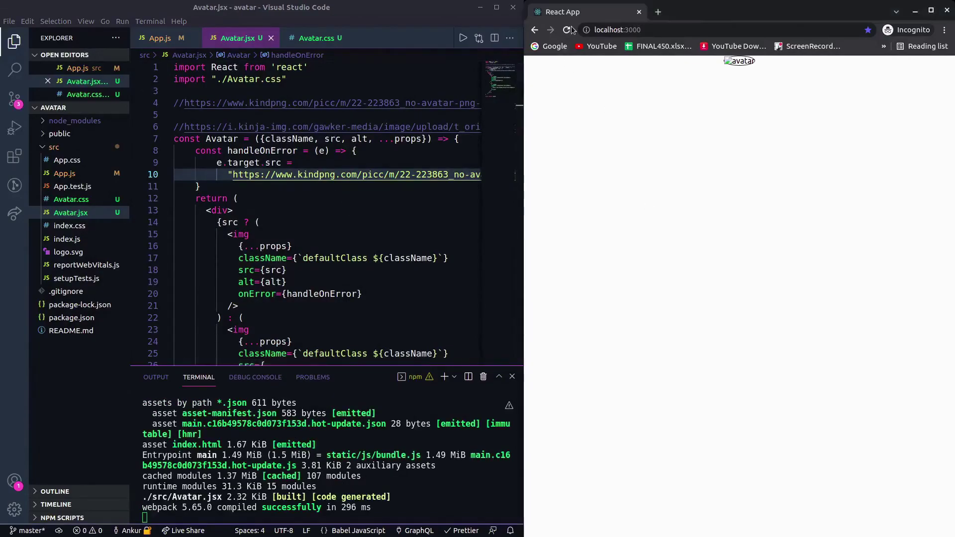
Break the Avatar src URL in App.js with junk characters, save, and confirm the fallback silhouette shows.
click(567, 30)
click(160, 37)
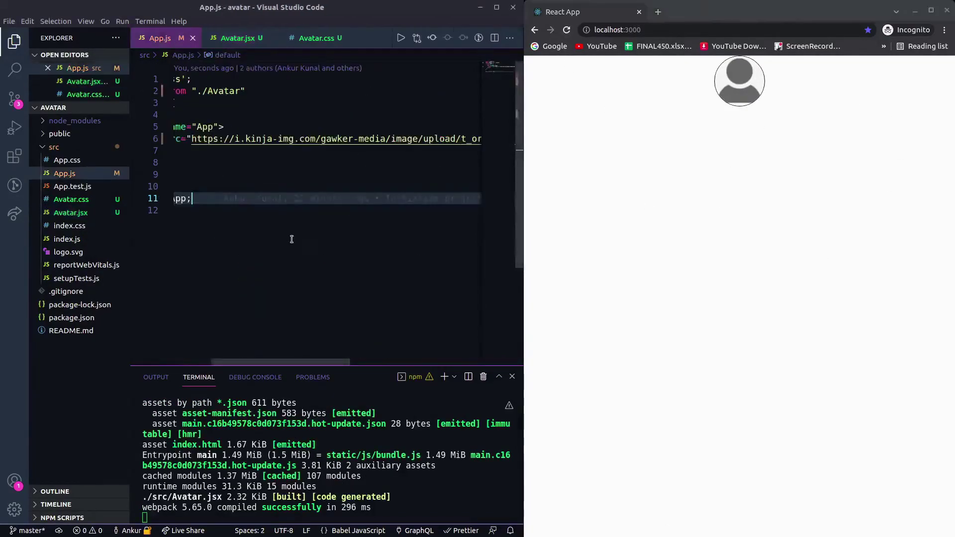
scroll(298, 250, left, 3)
click(276, 161)
scroll(276, 160, right, 5)
scroll(299, 172, right, 3)
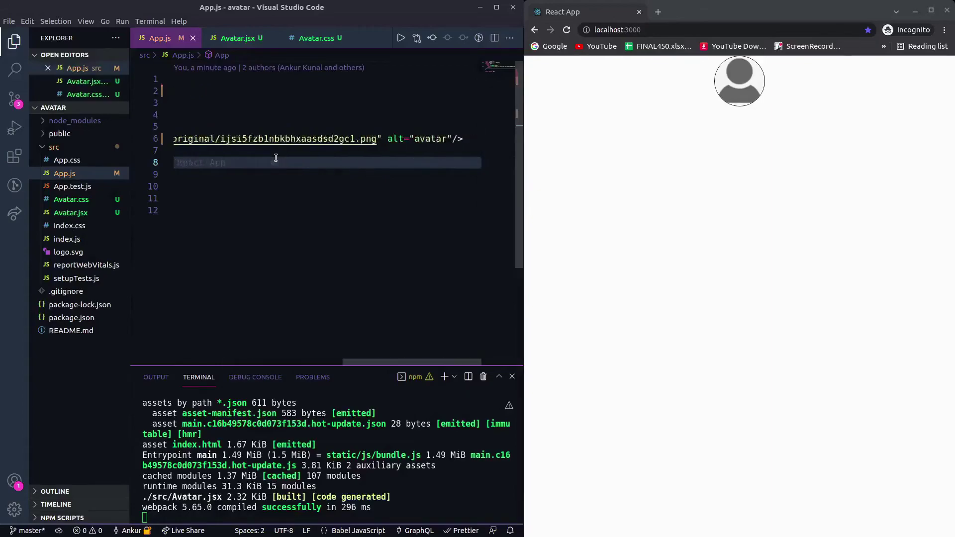
scroll(340, 185, left, 3)
scroll(340, 184, left, 5)
scroll(340, 184, right, 5)
scroll(331, 179, right, 3)
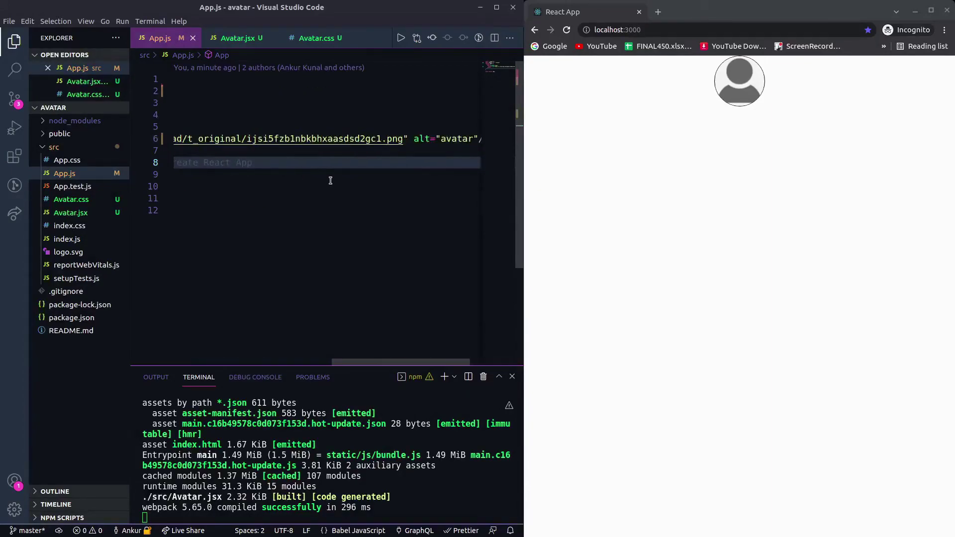
scroll(331, 179, left, 1)
scroll(343, 188, left, 4)
scroll(343, 188, right, 2)
scroll(343, 187, right, 3)
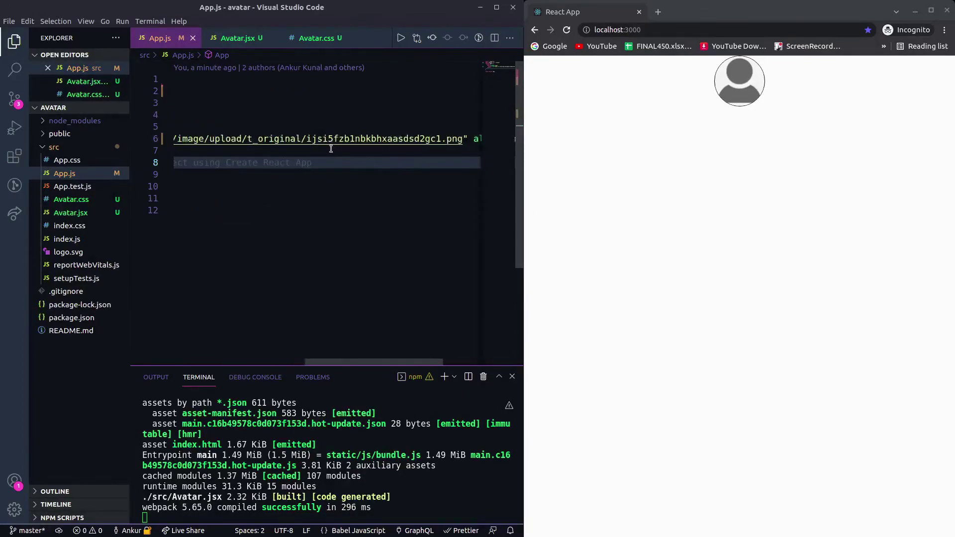
click(356, 139)
text(asdsdsd)
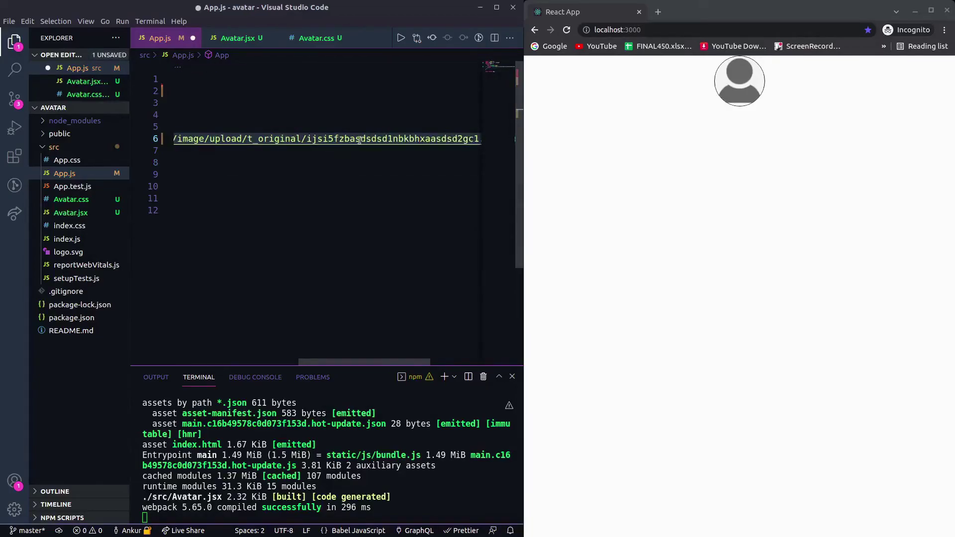
key(ctrl+s)
click(671, 160)
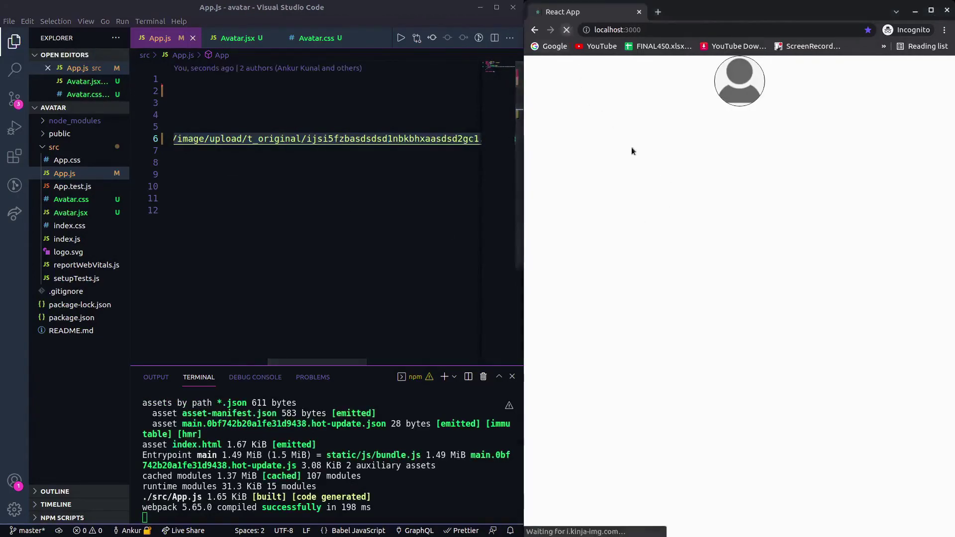
scroll(306, 174, right, 3)
scroll(306, 175, right, 2)
scroll(306, 175, left, 3)
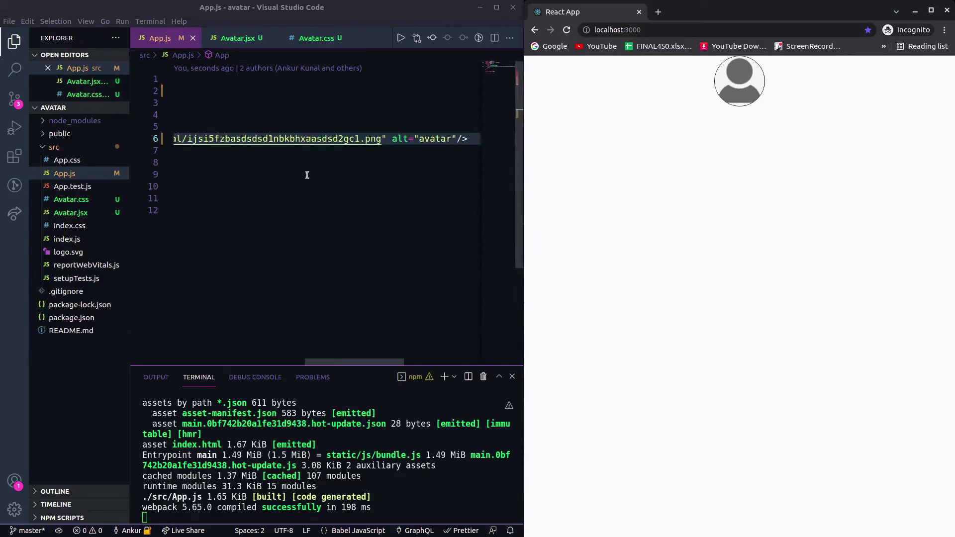
scroll(305, 174, left, 3)
Remove the junk characters to restore the valid URL, save, and confirm the cartoon avatar returns.
key(BackSpace)
key(BackSpace)
key(BackSpace)
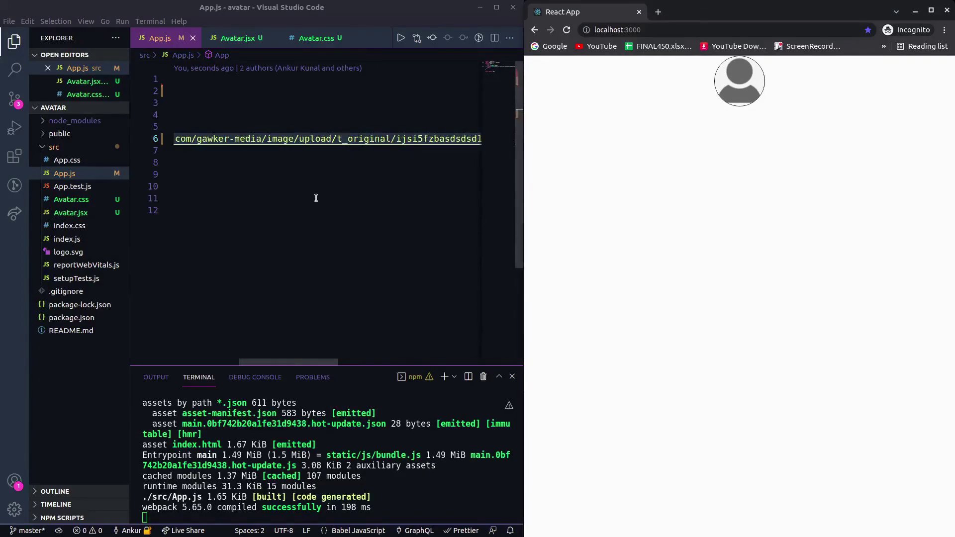
key(Right)
key(Right)
key(Right)
key(Right)
key(Right)
key(Right)
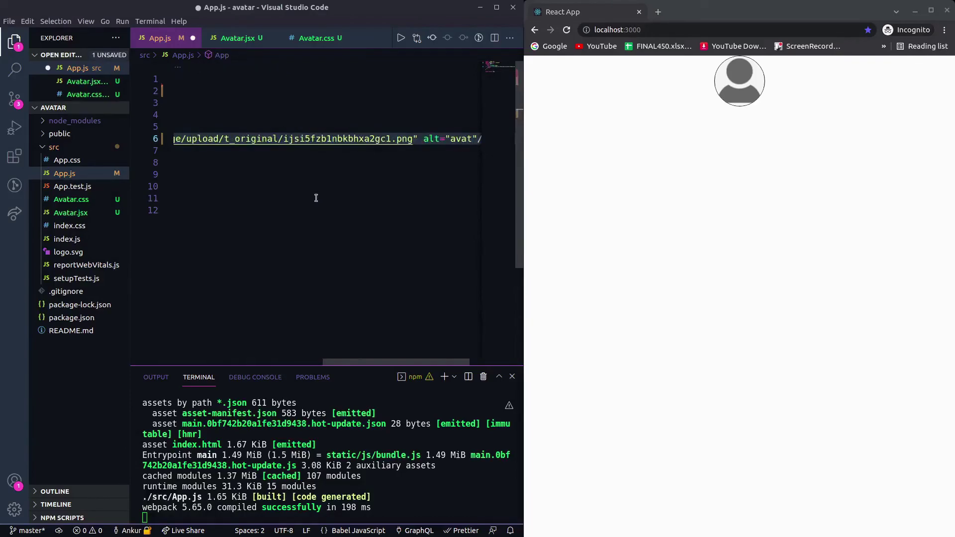
key(ctrl+s)
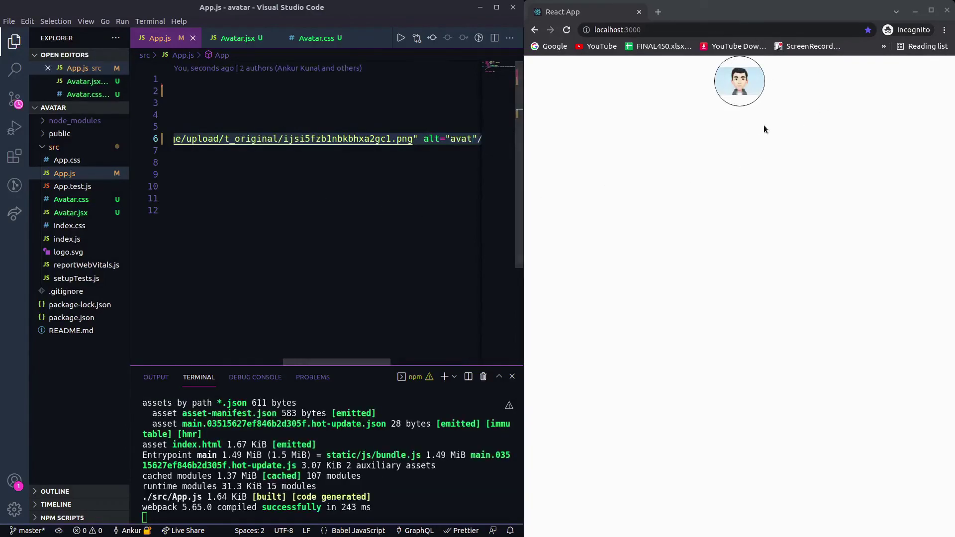
click(696, 196)
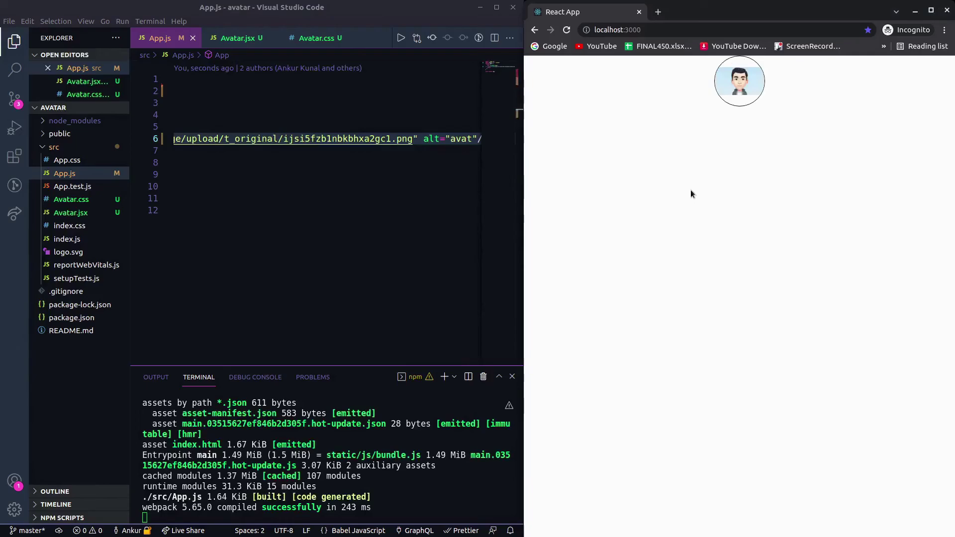
click(270, 198)
click(271, 174)
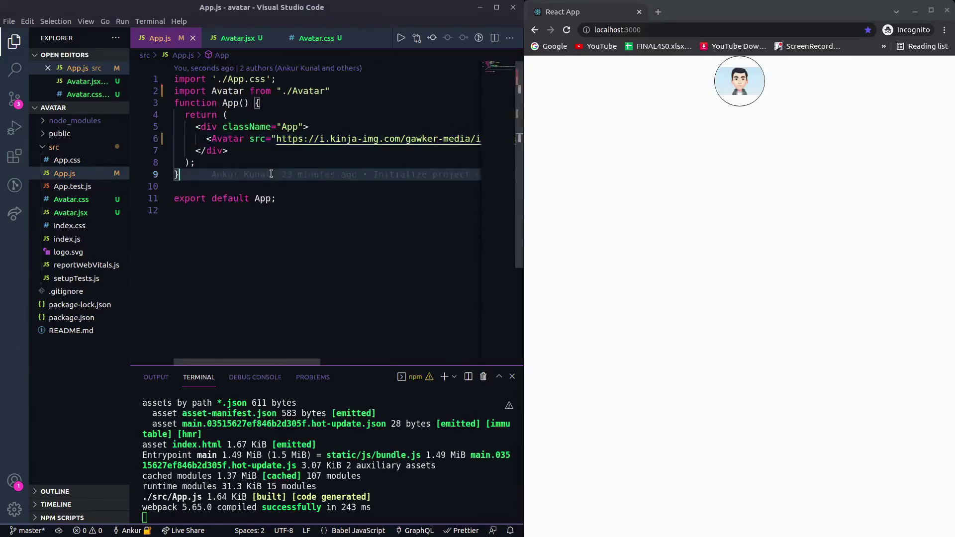